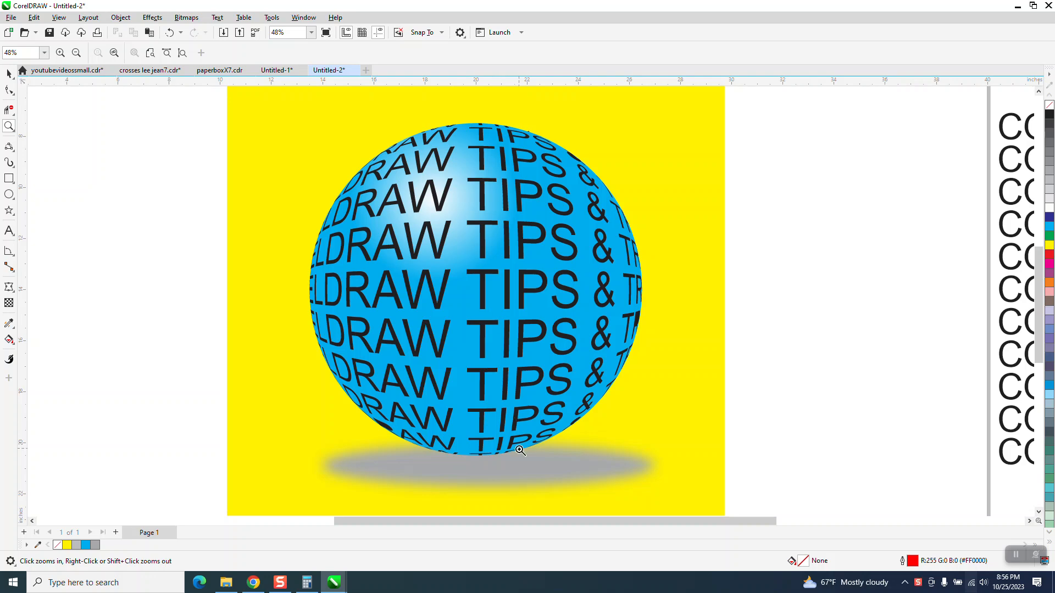
Move the finished sphere artwork to the page's upper-left corner and centre the repeated text block on the page.
scroll(501, 406, "down", 2)
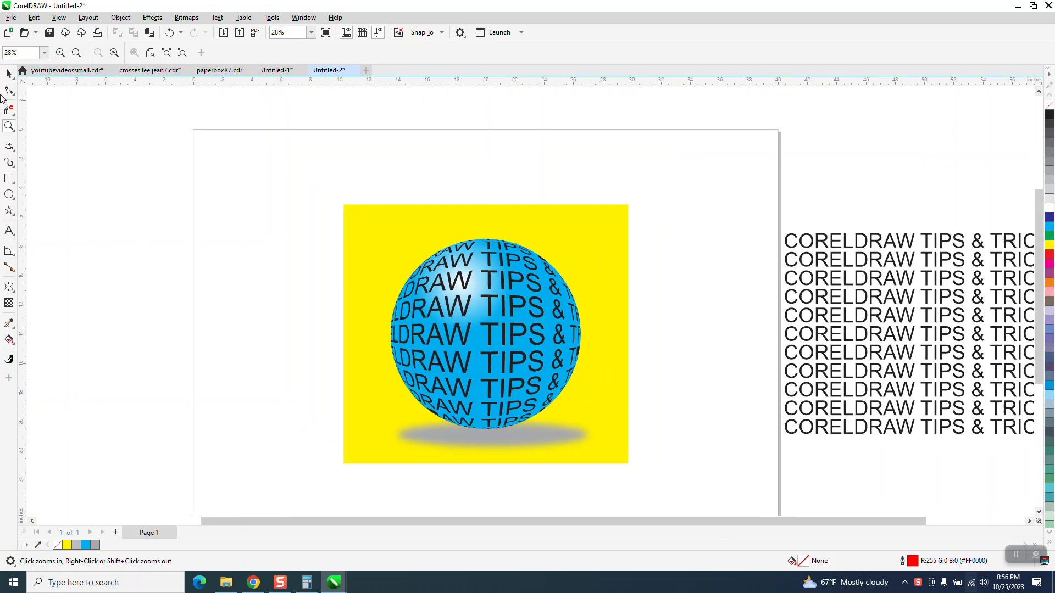
left_click(9, 73)
left_click_drag(536, 406, 670, 486)
left_click_drag(477, 330, 194, 210)
key("Escape")
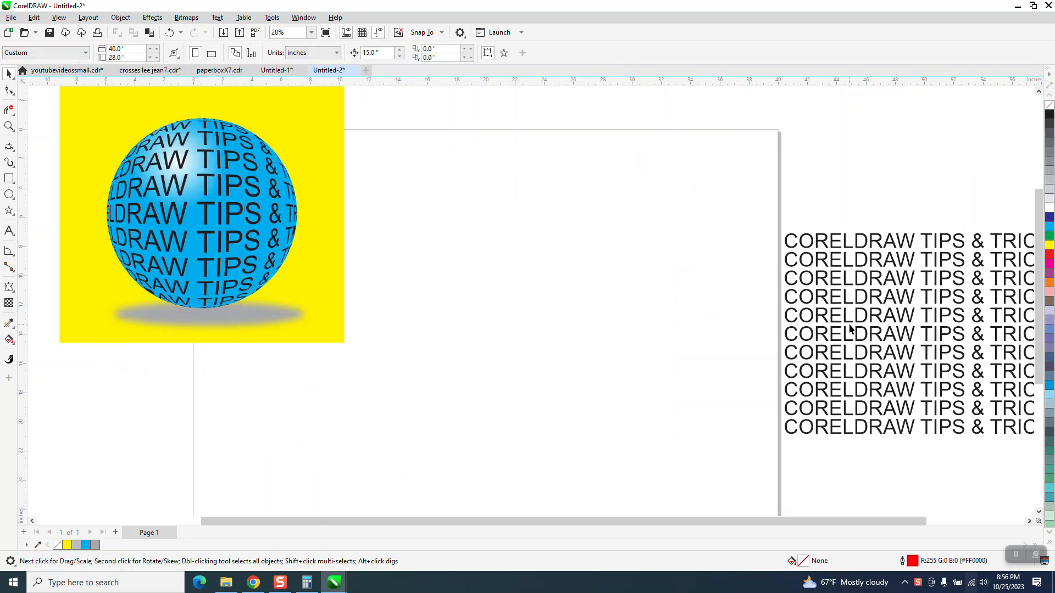
left_click(857, 321)
key("p")
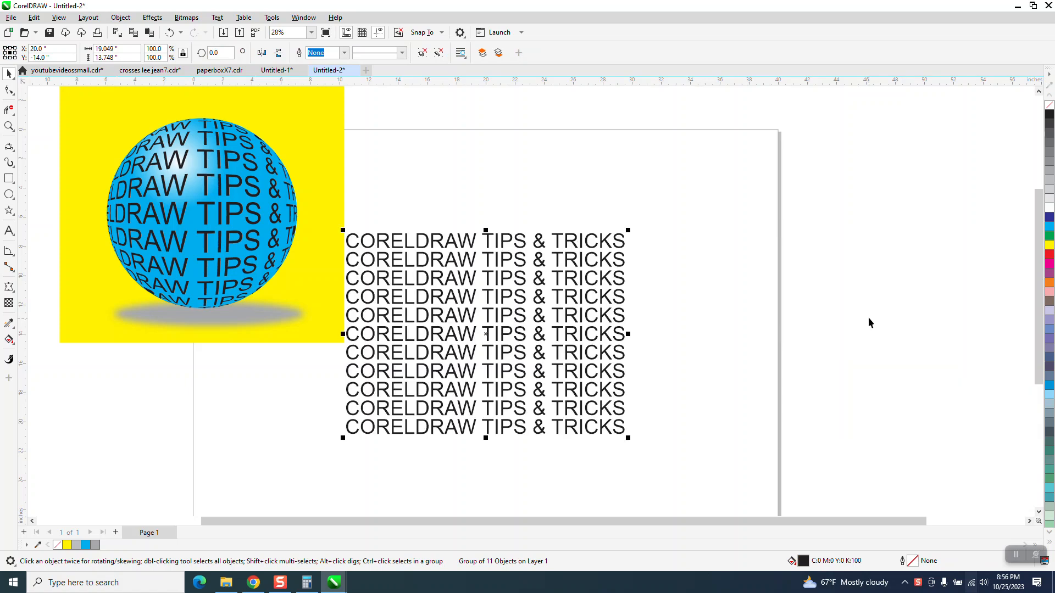
Draw a circle with a 13-inch diameter and centre it on the page over the text block.
left_click(9, 195)
left_click_drag(919, 270, 728, 462)
left_click(104, 48)
type("13")
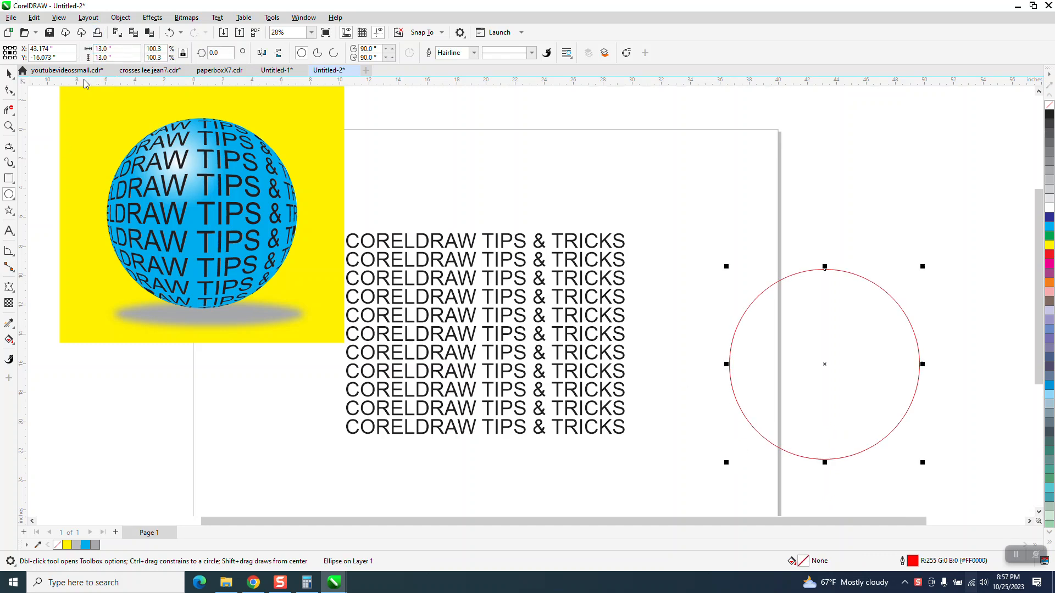
key("Return")
left_click(9, 73)
scroll(300, 199, "down", 2)
key("p")
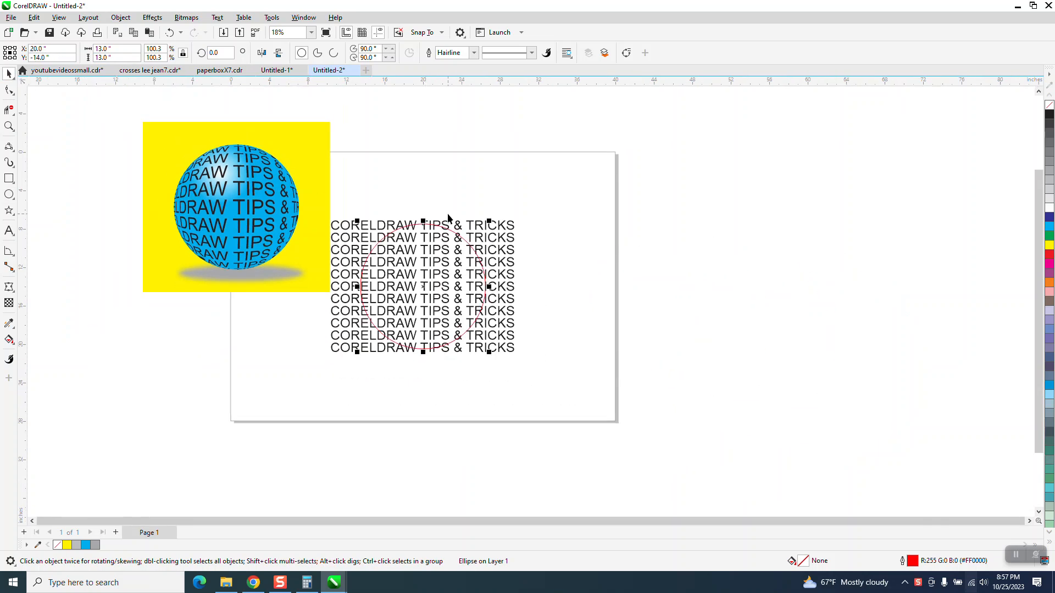
left_click(507, 156)
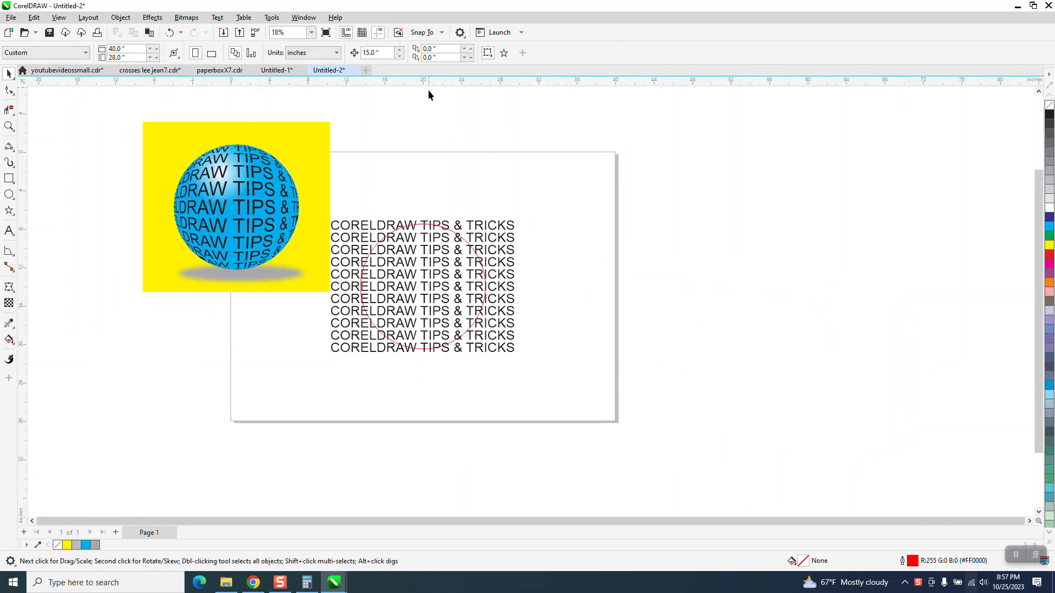
Duplicate the circle in place and move the copy 30 inches to the right, off the page.
left_click(453, 231)
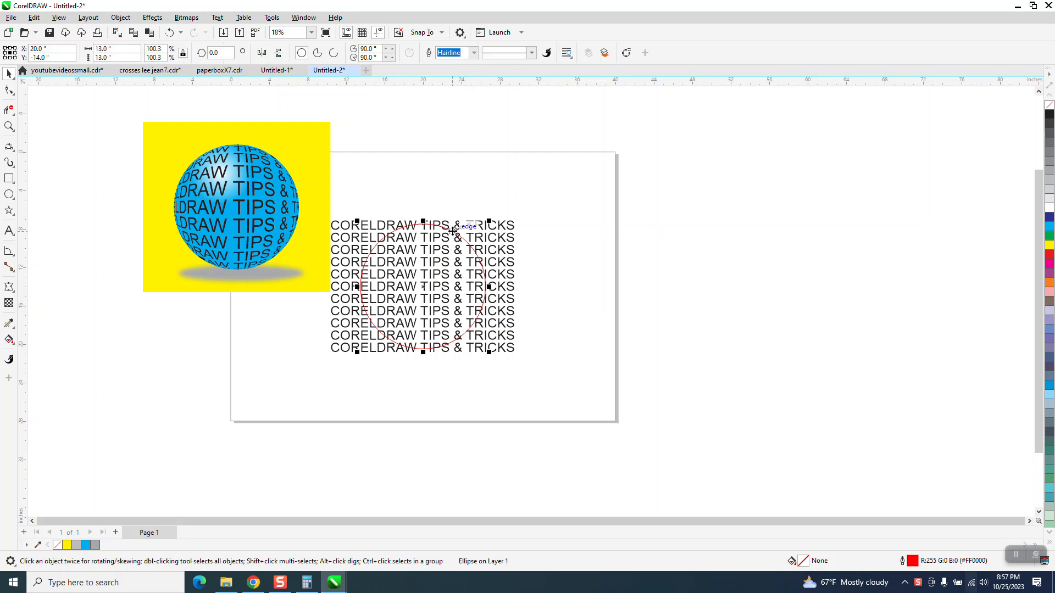
key("ctrl+c")
key("ctrl+v")
key("Right")
key("Right")
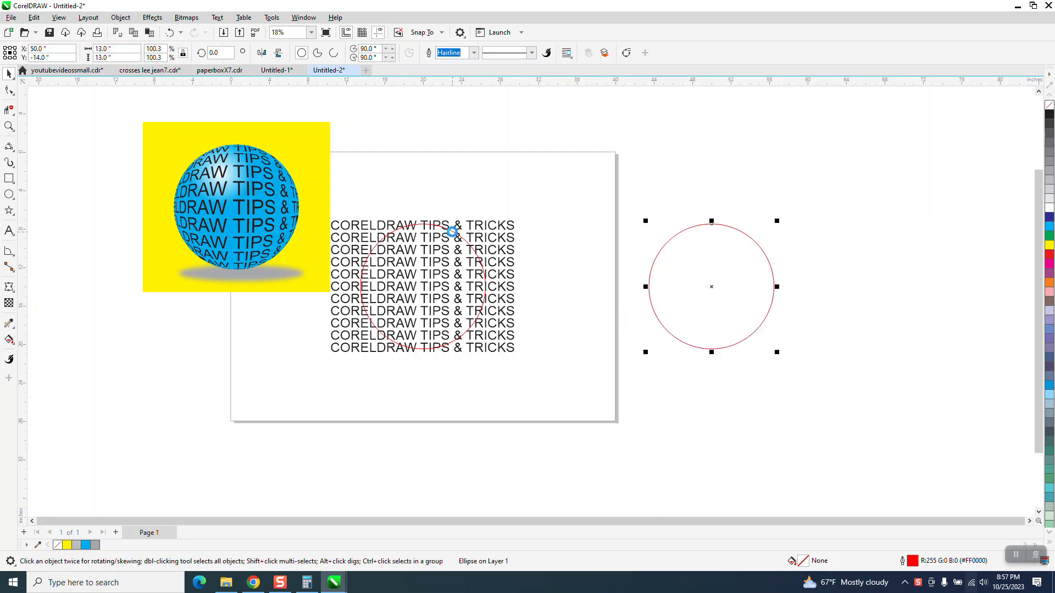
Apply a Fish Eye lens effect to the circle lying over the text block.
left_click(437, 226)
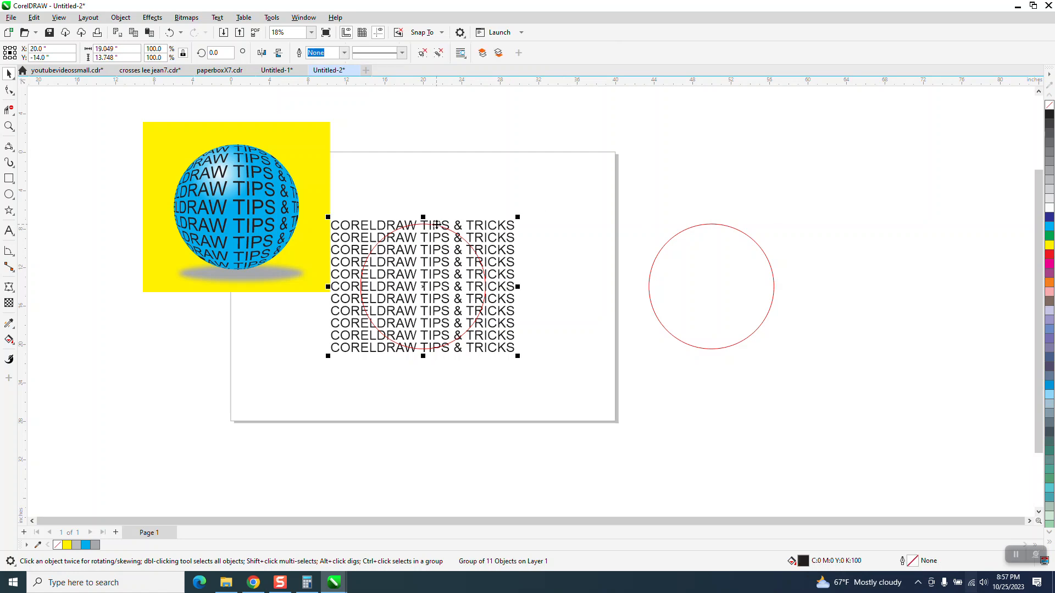
left_click(476, 205)
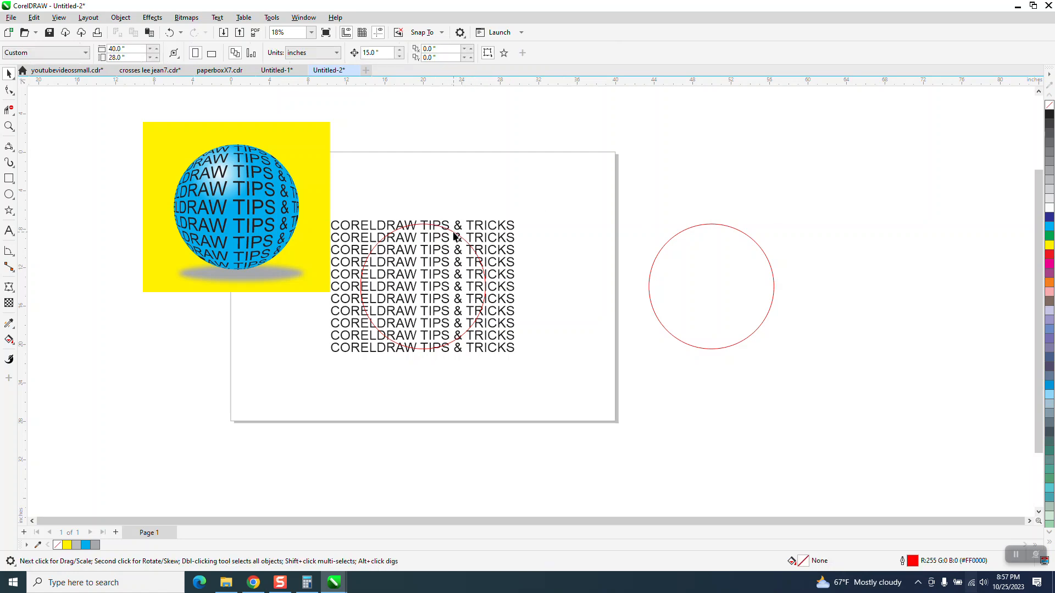
left_click(453, 236)
left_click(153, 19)
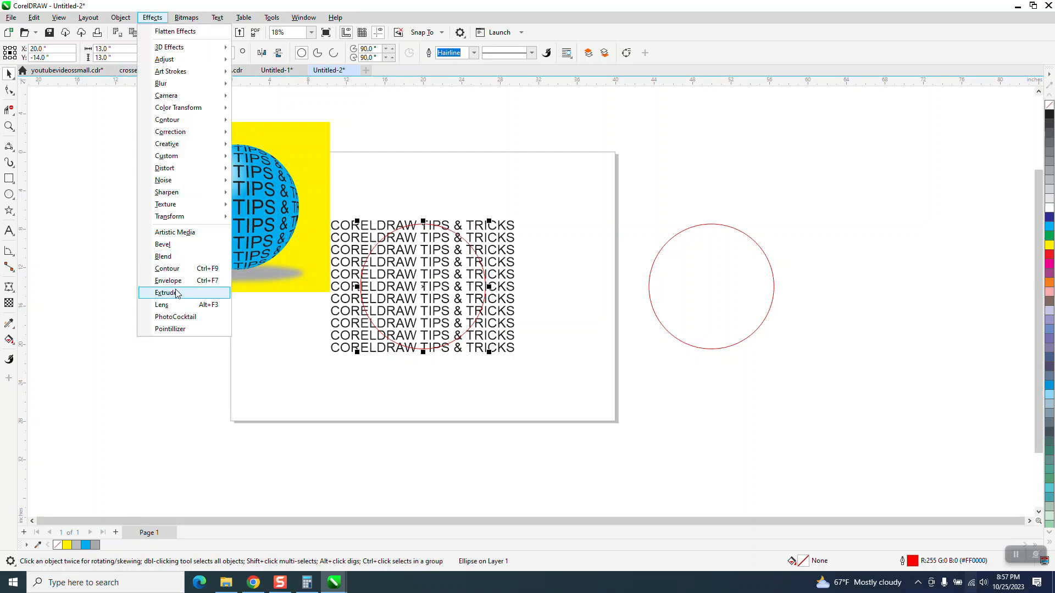
left_click(163, 305)
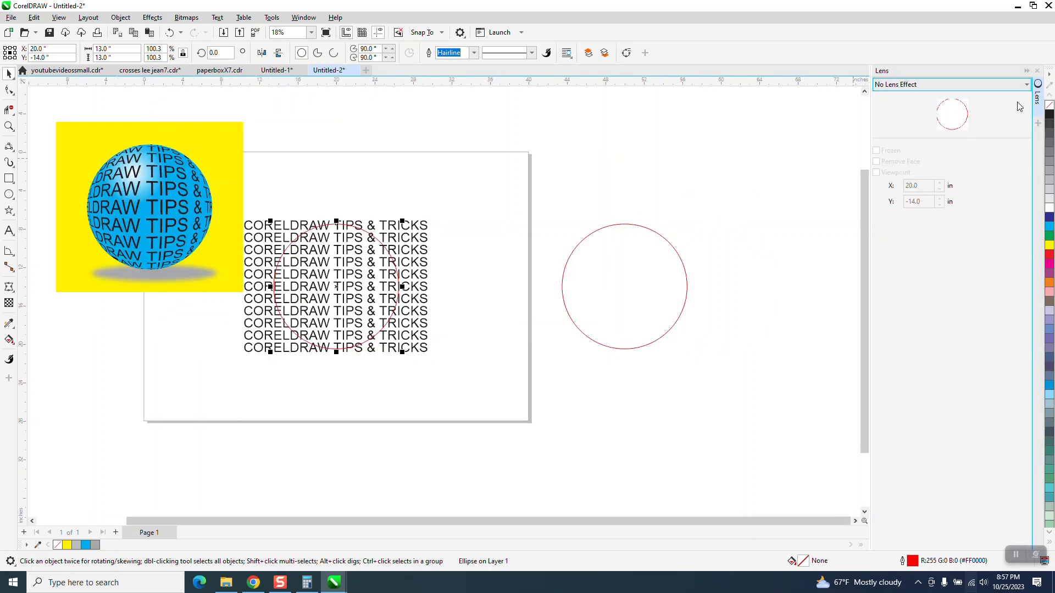
left_click(1026, 84)
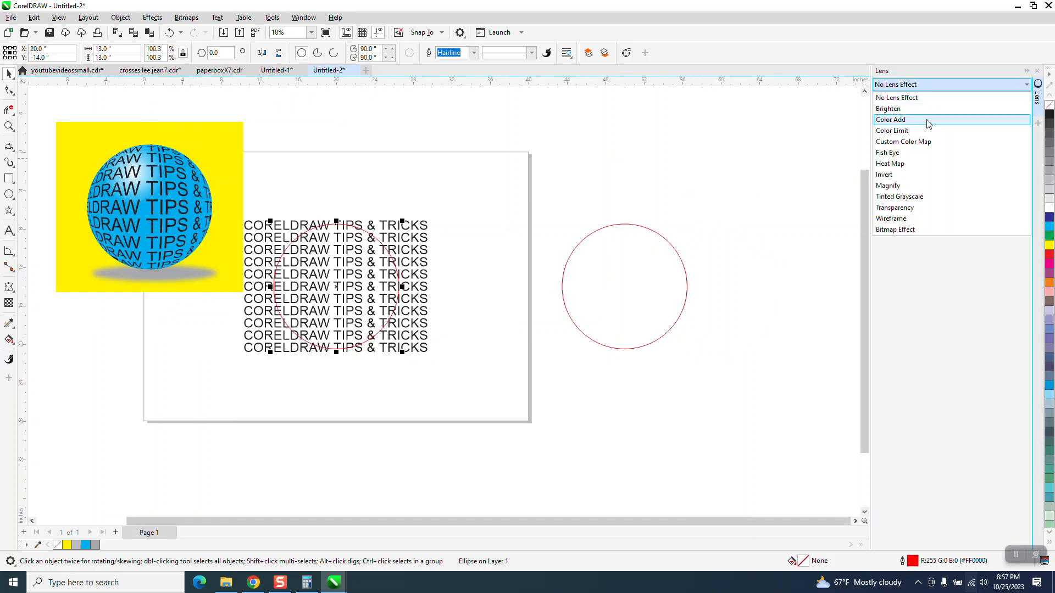
left_click(896, 157)
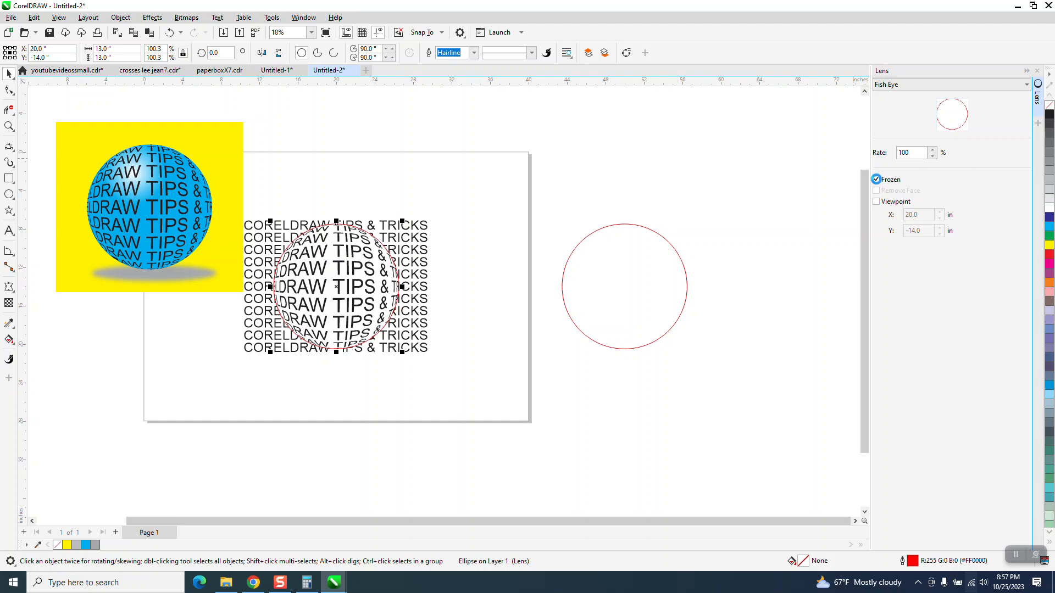
Freeze the lens and shift it 15 inches right, and move the original text block off the page above the spare circle.
left_click(876, 181)
key("Right")
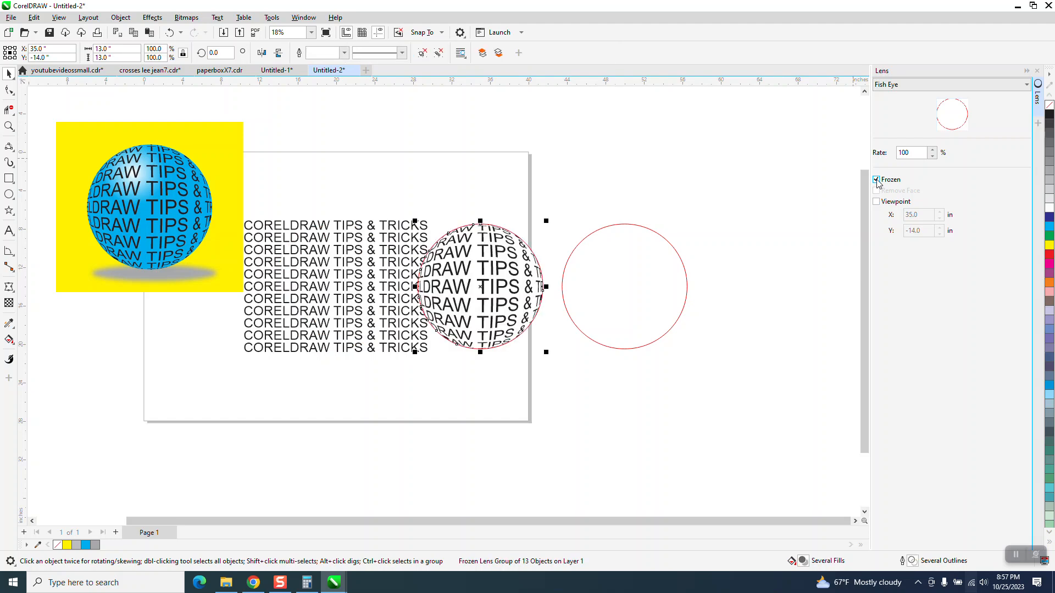
left_click_drag(408, 288, 718, 152)
Move the frozen lens 15 inches left to the page centre and remove its outline.
left_click(474, 265)
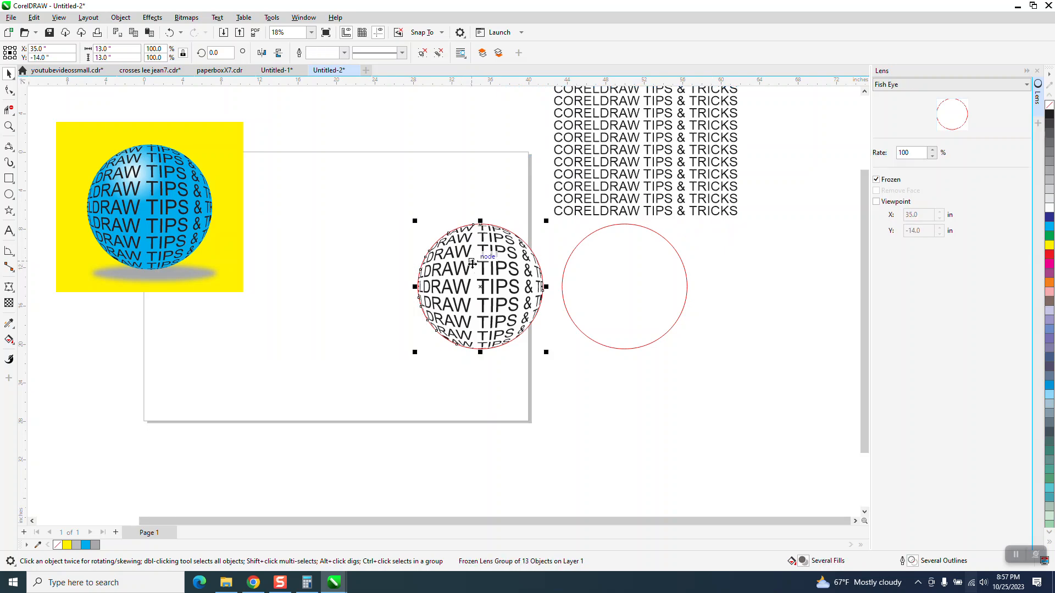
key("Left")
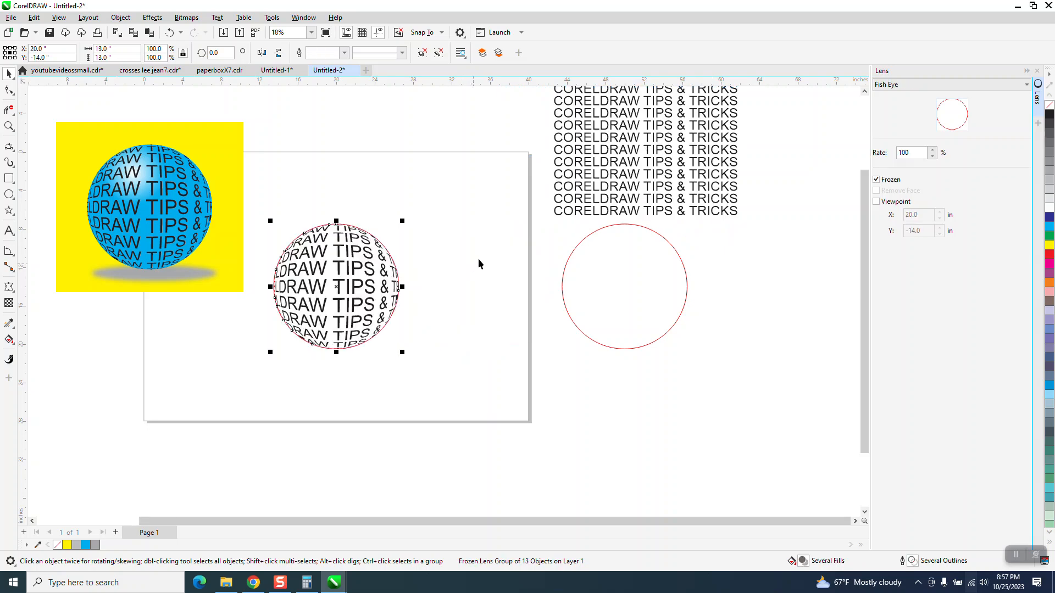
right_click(1050, 106)
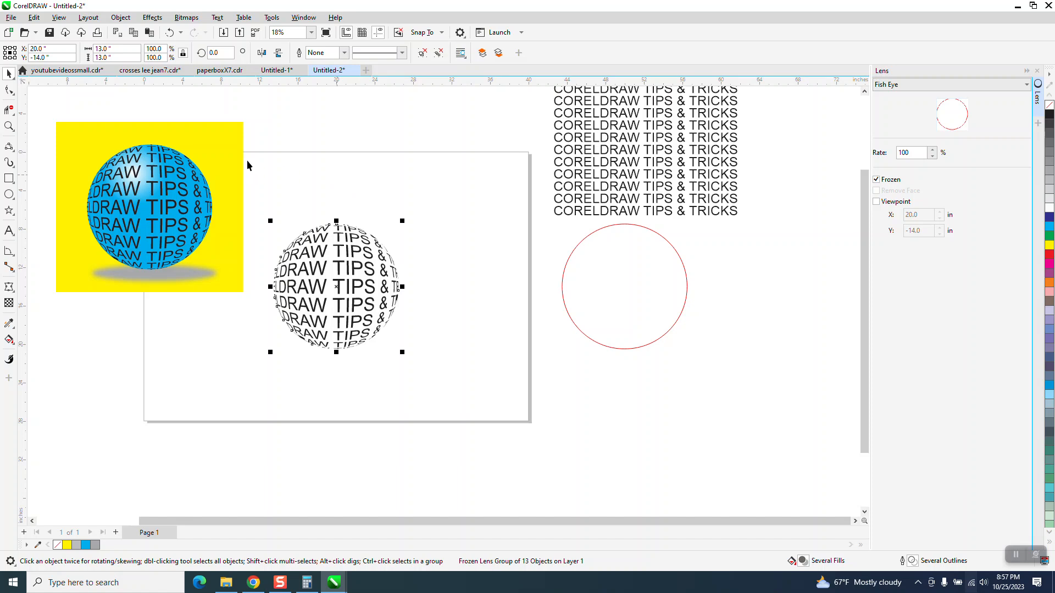
Draw a yellow-filled square about 17.8 inches wide around the sphere text and send it to the back of the page.
left_click(9, 178)
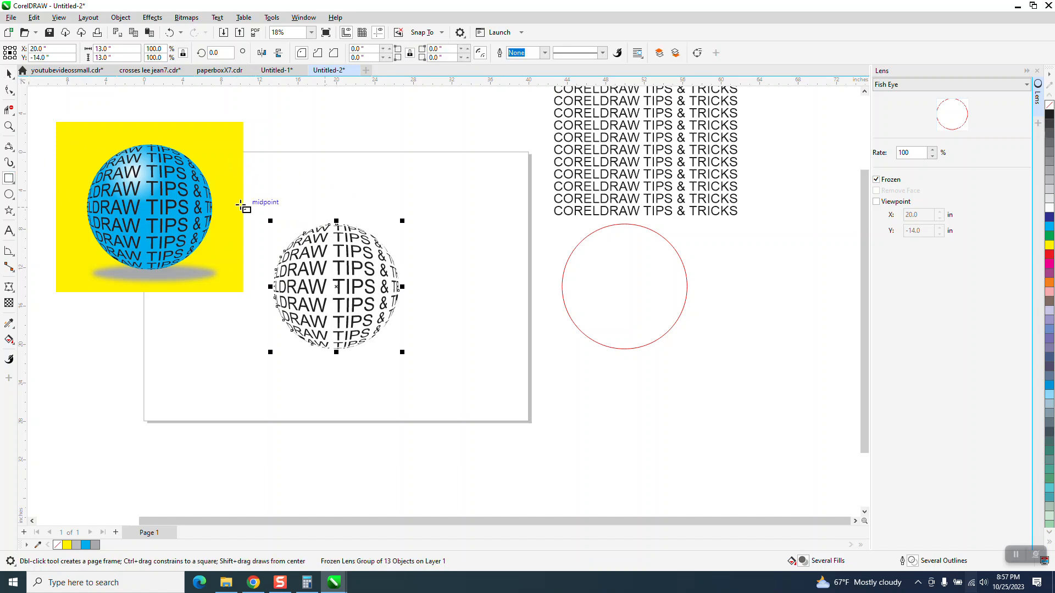
left_click_drag(256, 201, 426, 372)
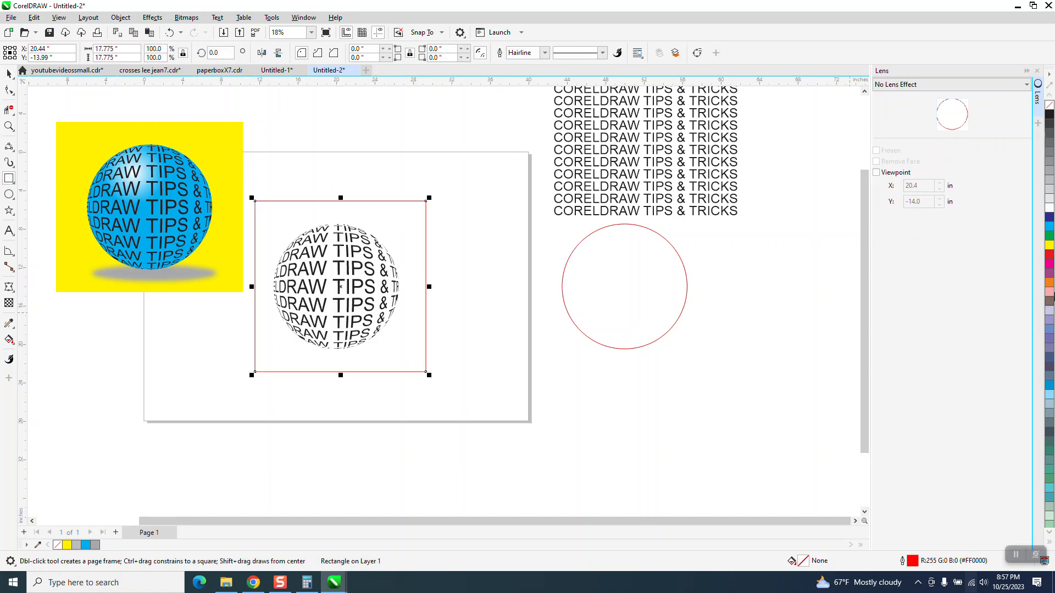
left_click(1050, 248)
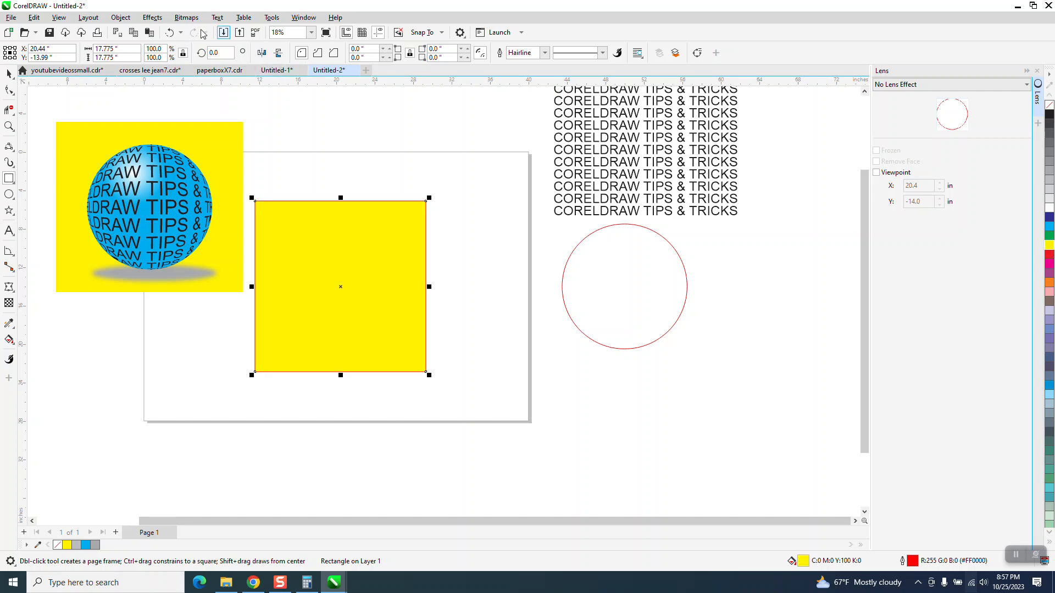
left_click(120, 18)
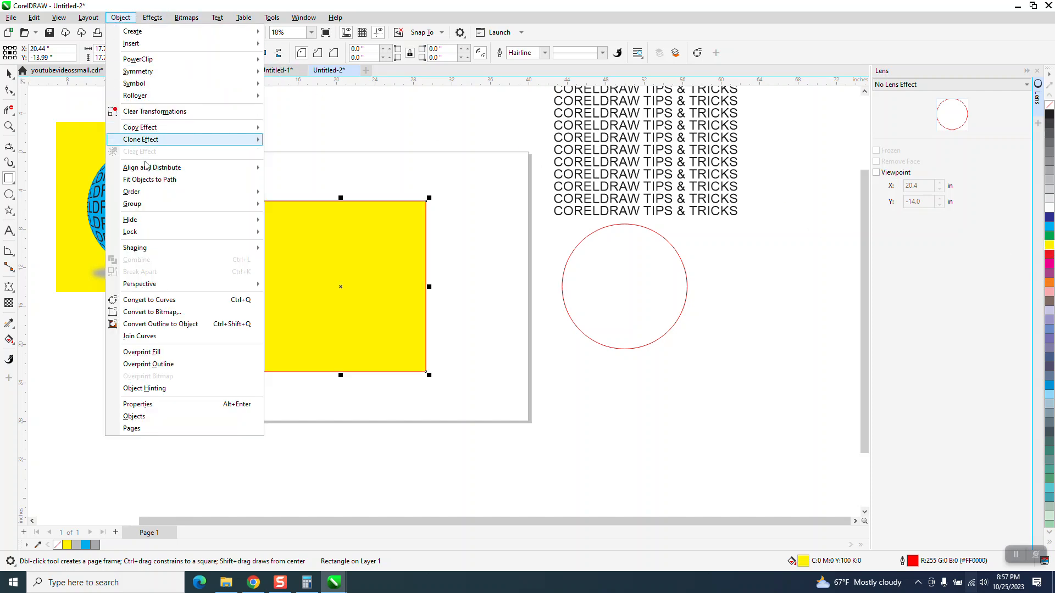
mouse_move(141, 197)
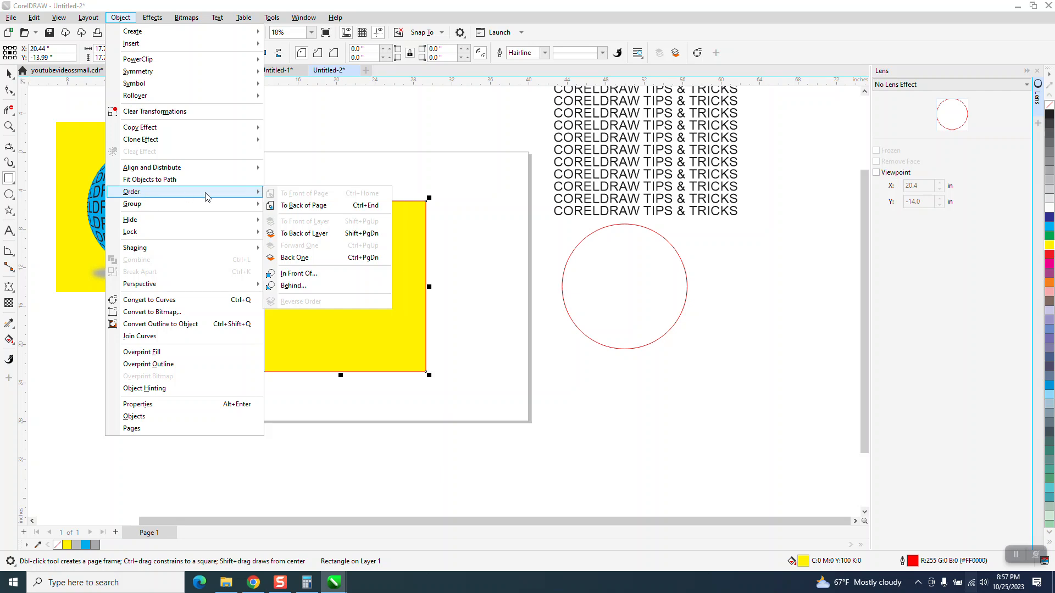
left_click(304, 206)
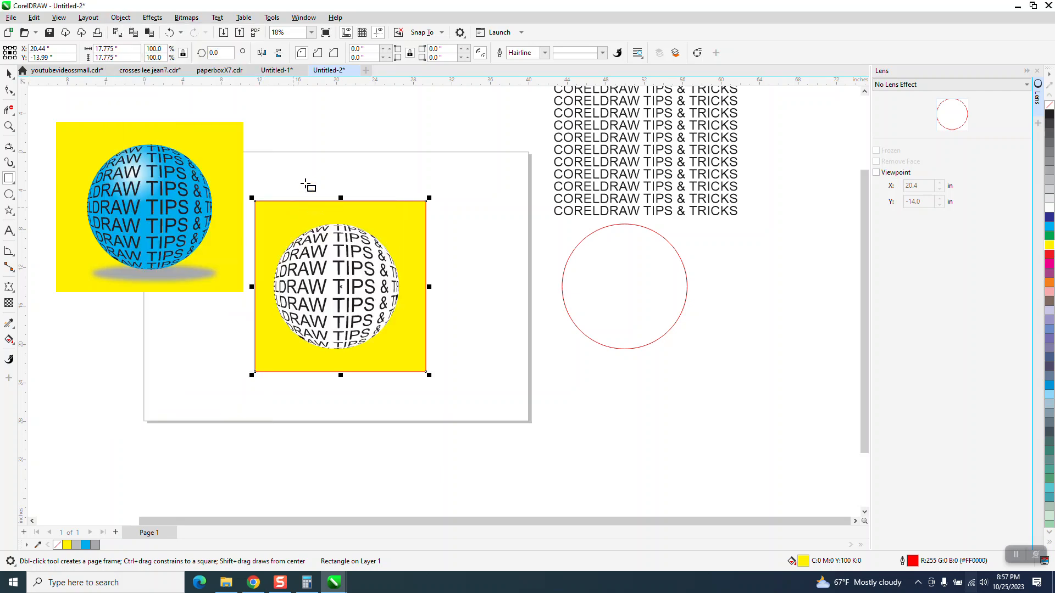
Ungroup the frozen lens into its separate text and circle curves.
left_click(7, 74)
left_click(331, 236)
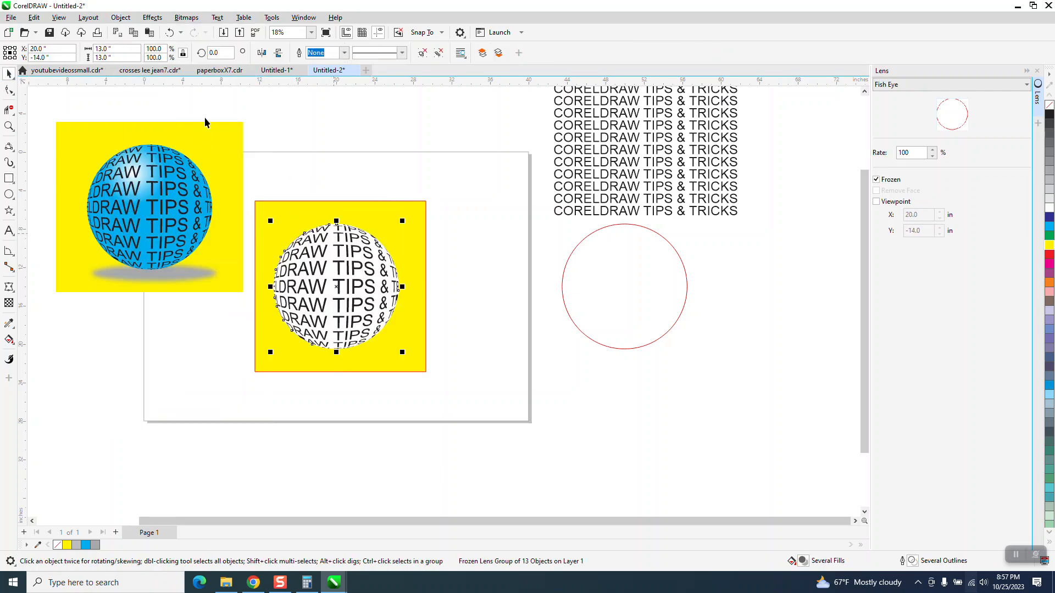
left_click(121, 17)
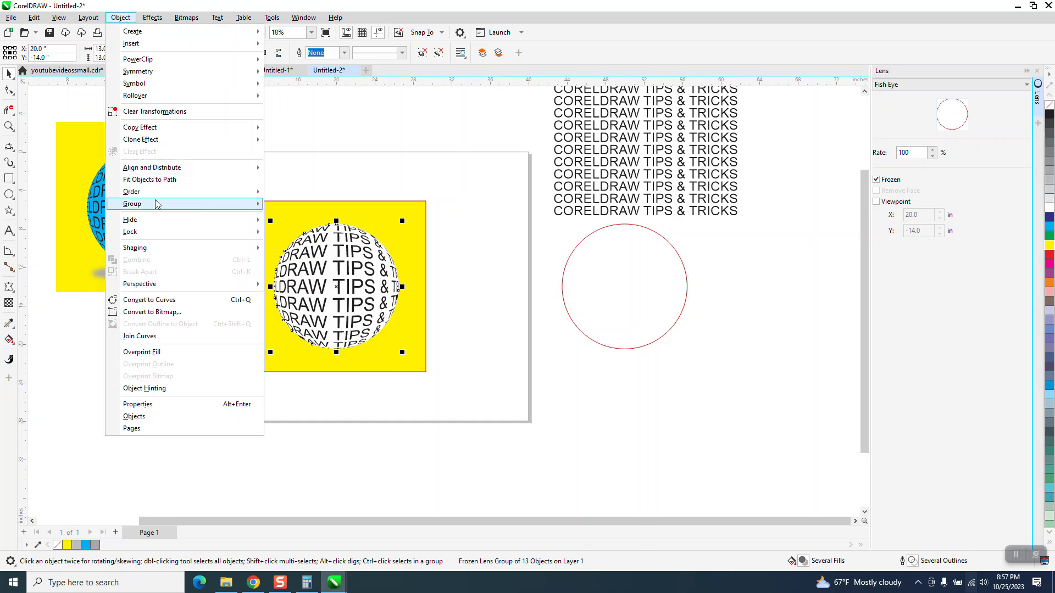
mouse_move(156, 205)
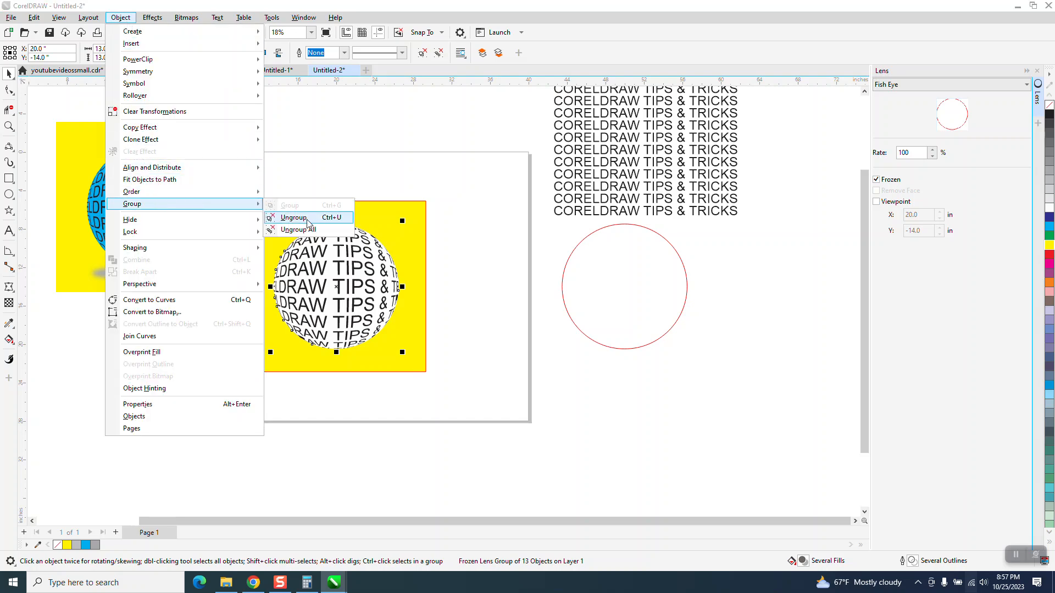
left_click(308, 217)
left_click(334, 234)
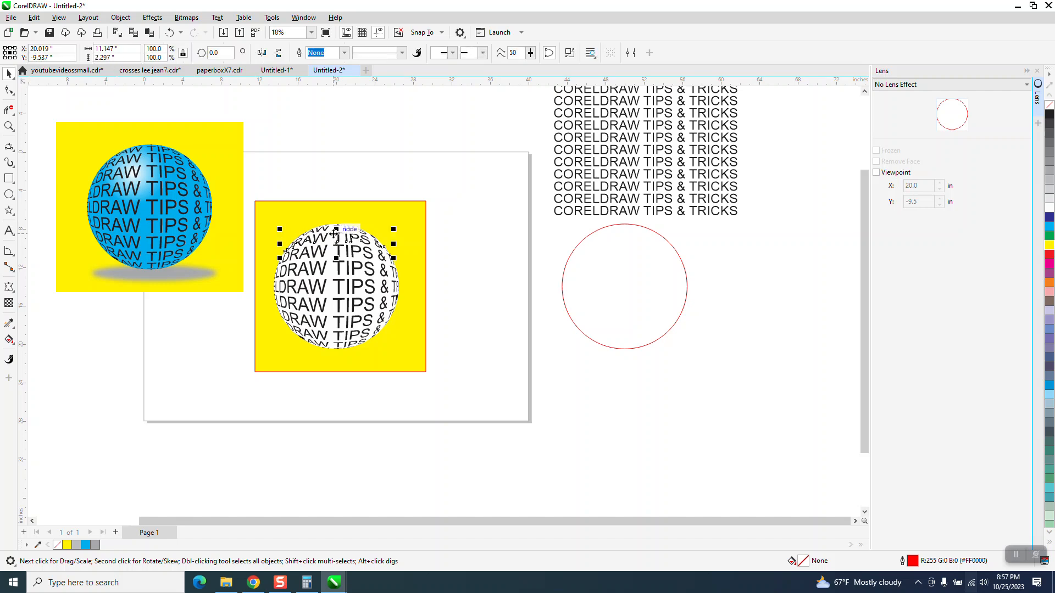
left_click(339, 168)
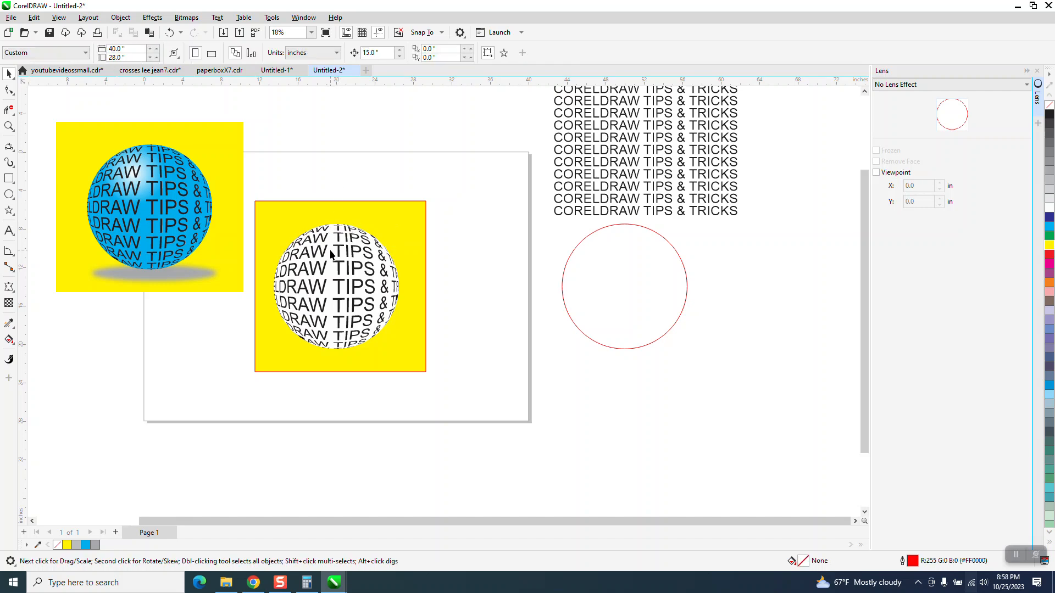
Move the unfilled circle curve down from the sphere text and delete it.
left_click(331, 253)
key("Down")
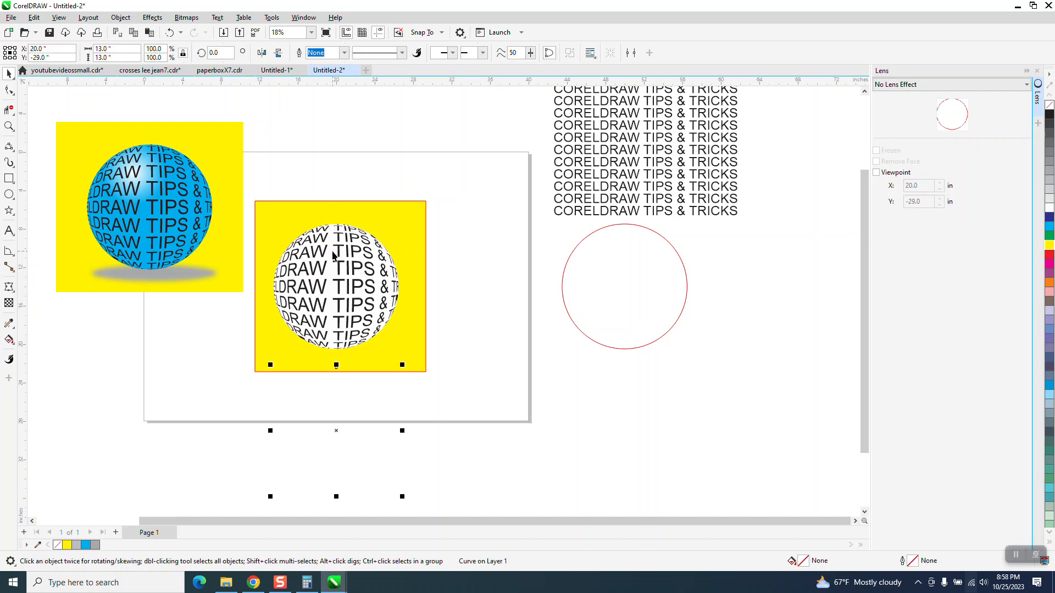
key("Delete")
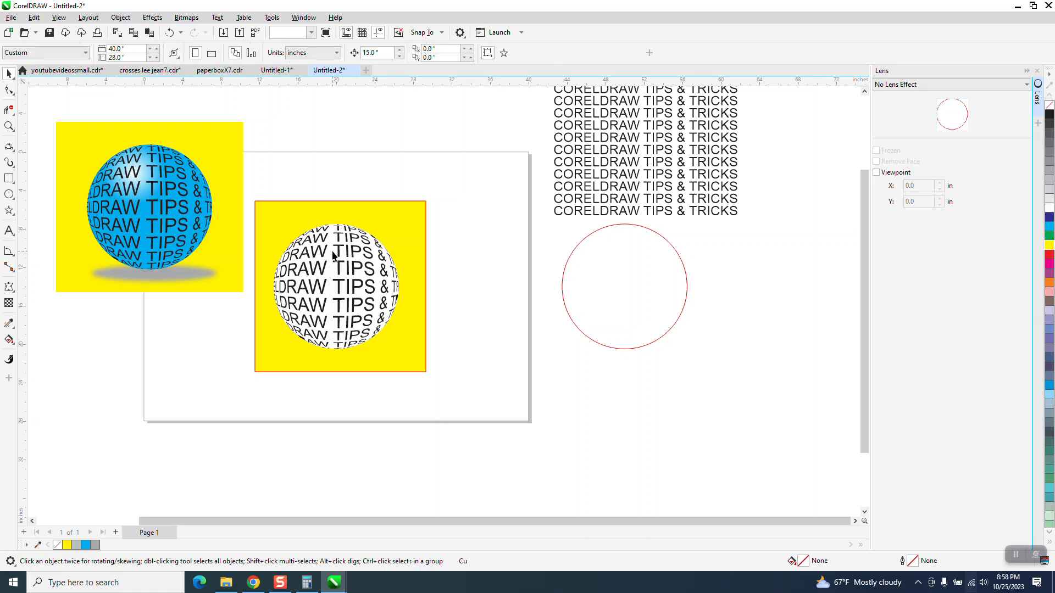
Move the white-filled circle 15 inches down out of the sphere text and shift the yellow square slightly up and to the right.
left_click(332, 251)
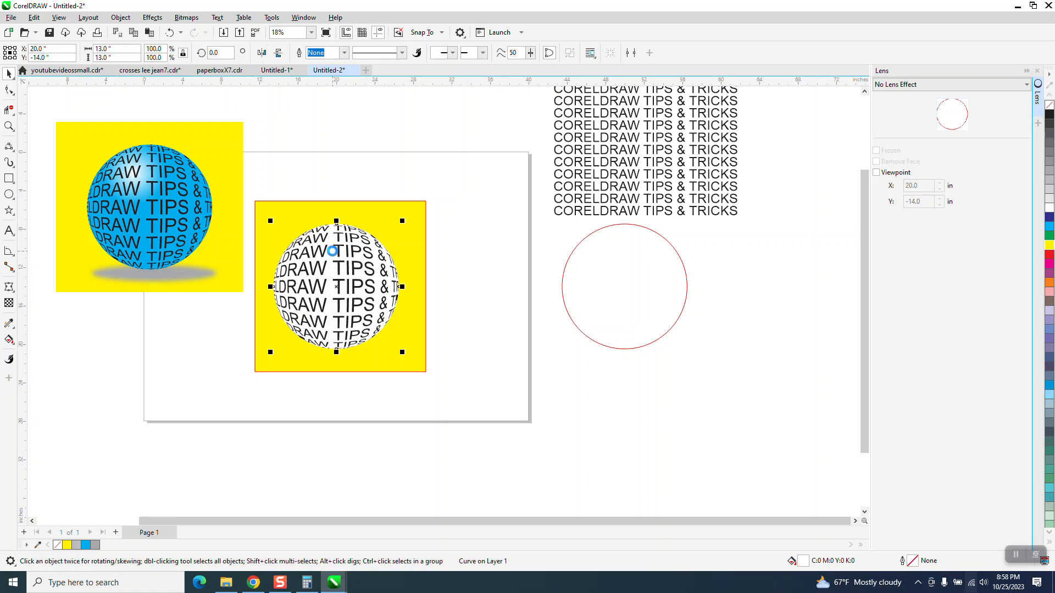
key("Down")
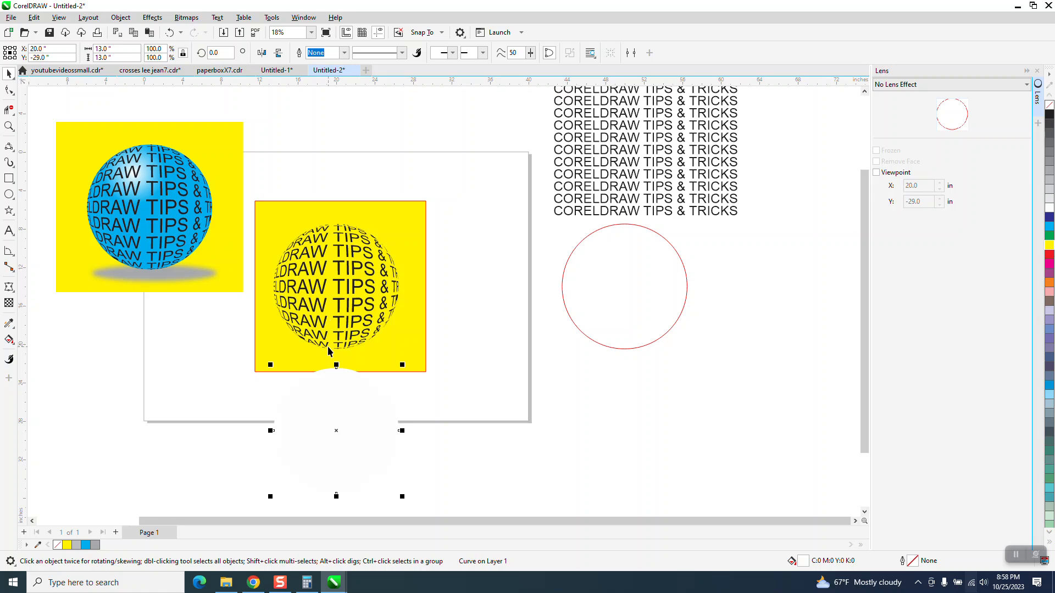
left_click_drag(389, 364, 393, 468)
left_click_drag(412, 431, 414, 317)
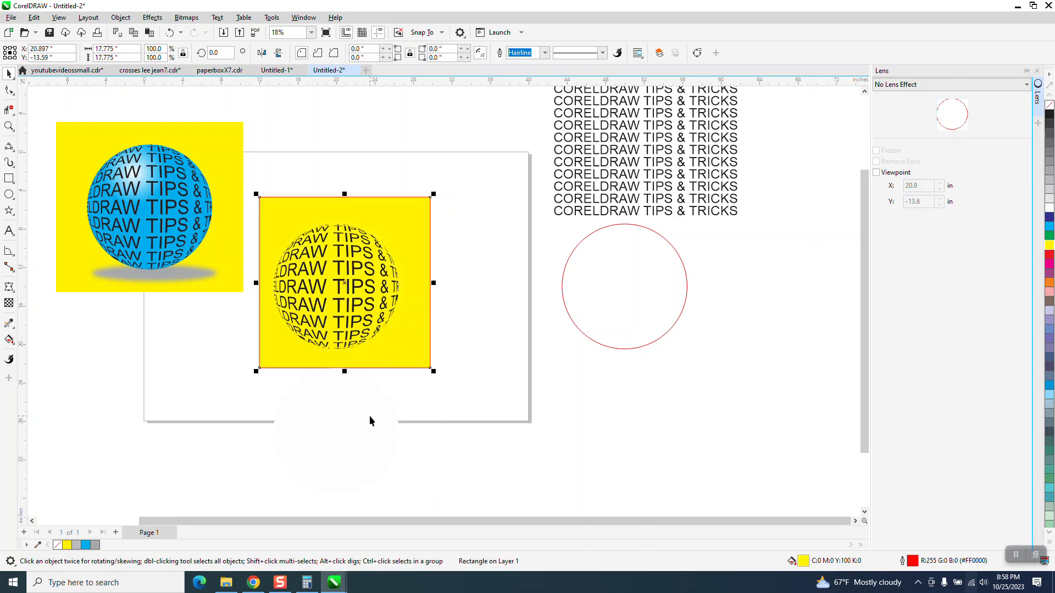
left_click(354, 418)
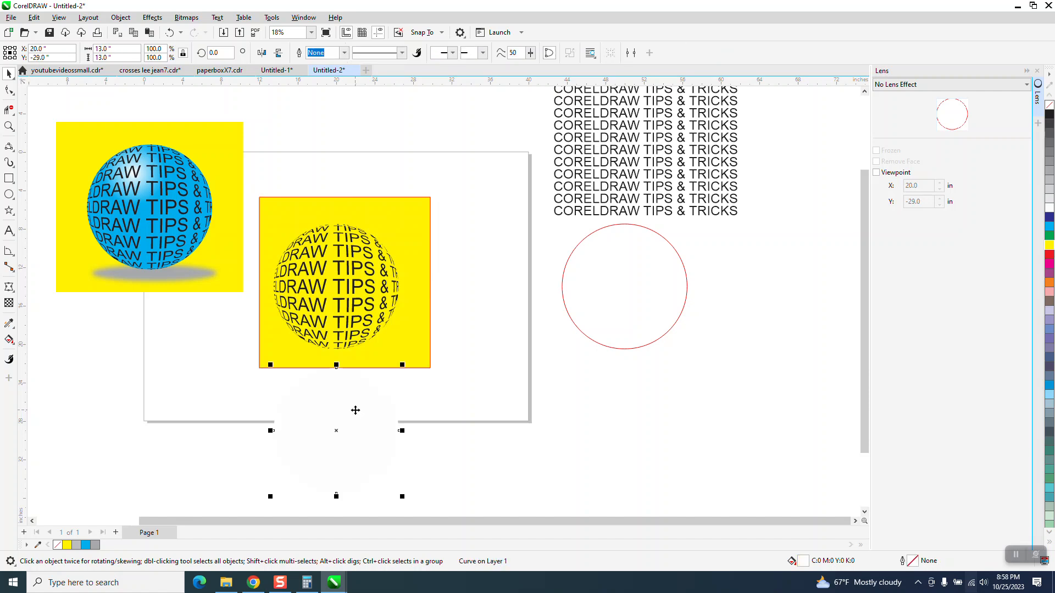
Delete the white-filled circle, then fill the red-outlined circle beside the page with cyan and remove its outline.
key("Delete")
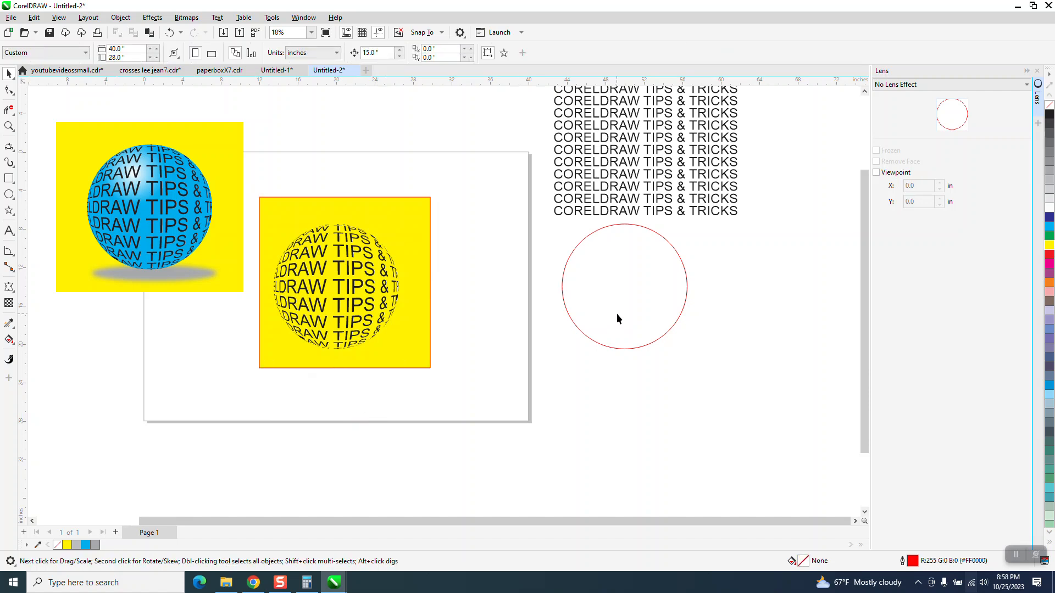
left_click(617, 319)
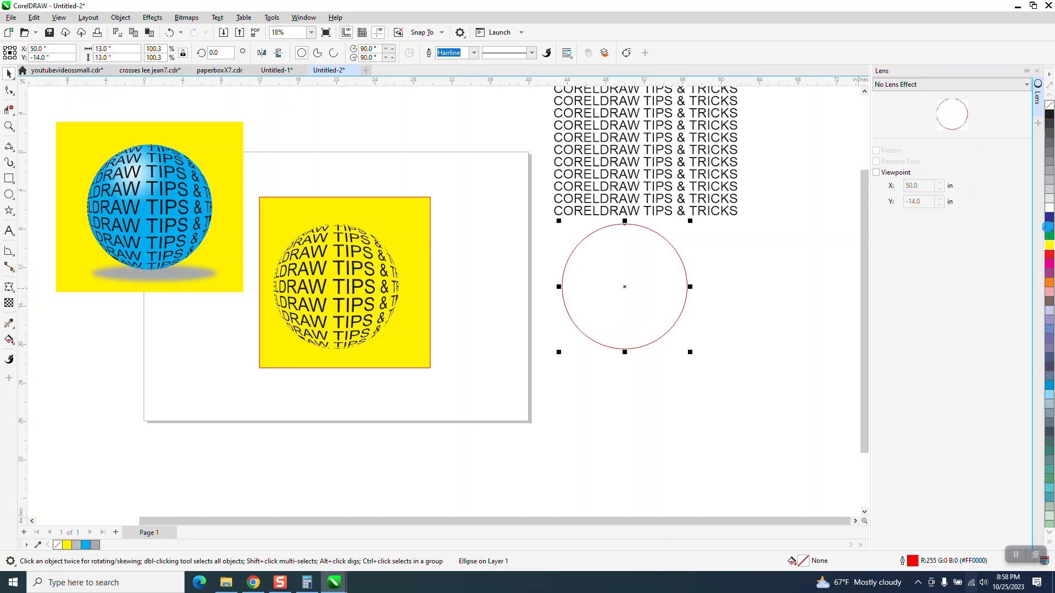
left_click(1048, 227)
right_click(1050, 106)
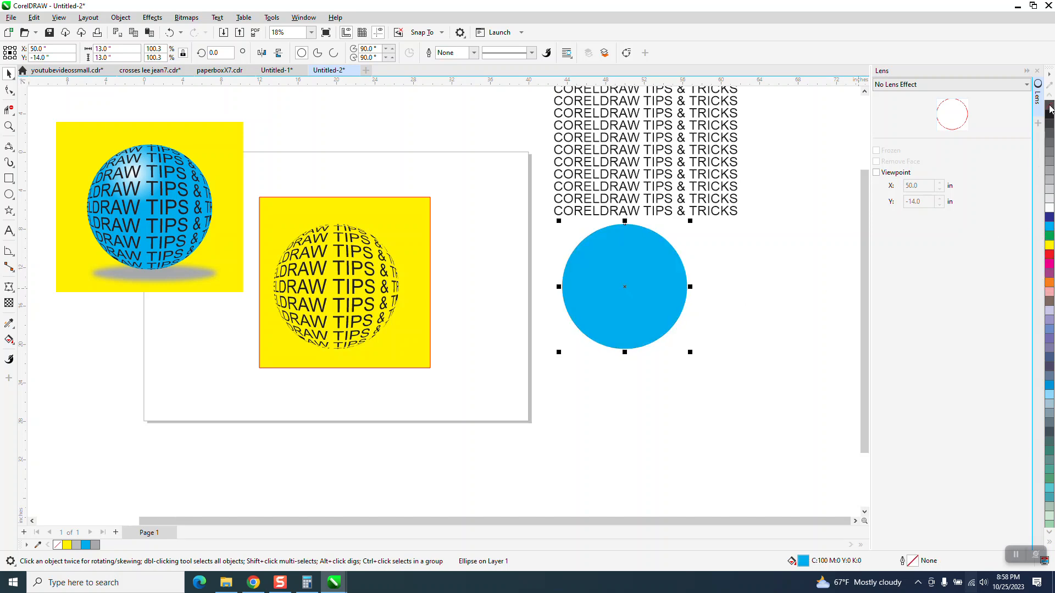
Move the cyan circle 30 inches left onto the sphere text and send it to the back of the page.
key("Left")
key("Left")
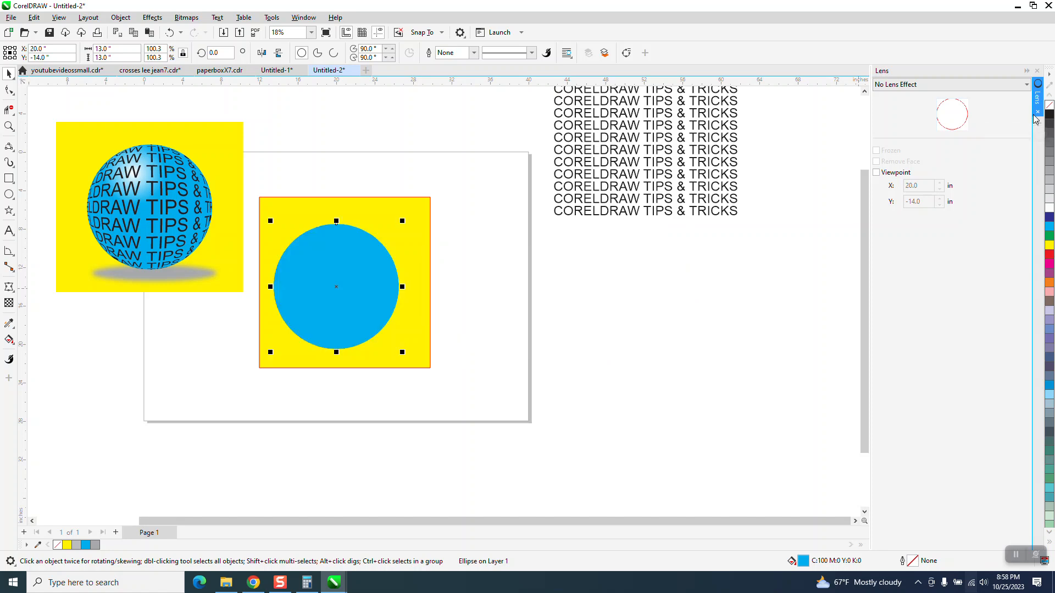
left_click(110, 18)
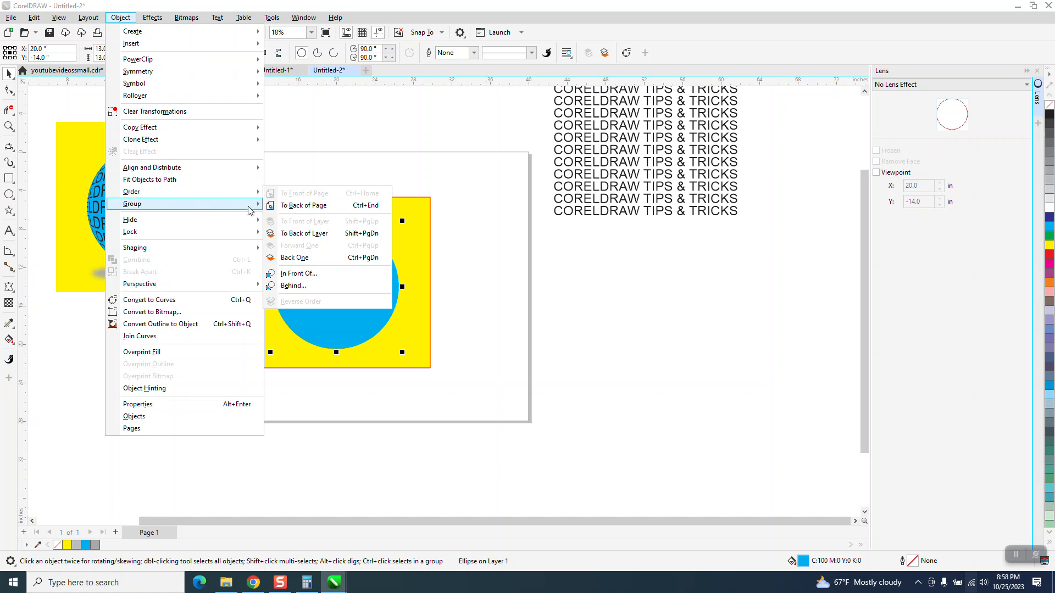
left_click(299, 206)
left_click(328, 146)
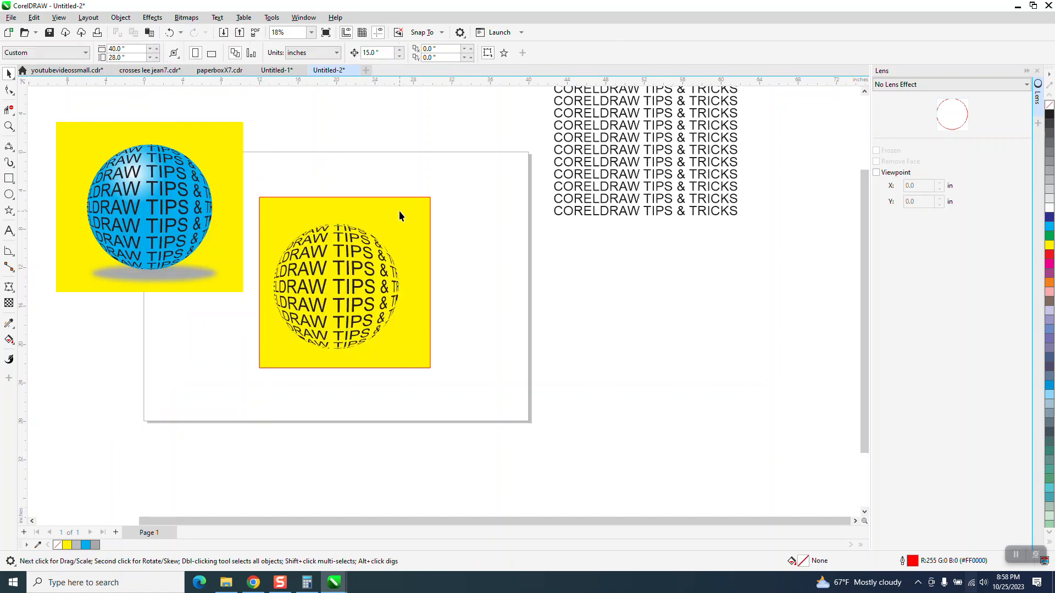
Send the yellow square to the back of the page, behind the cyan circle.
left_click(399, 211)
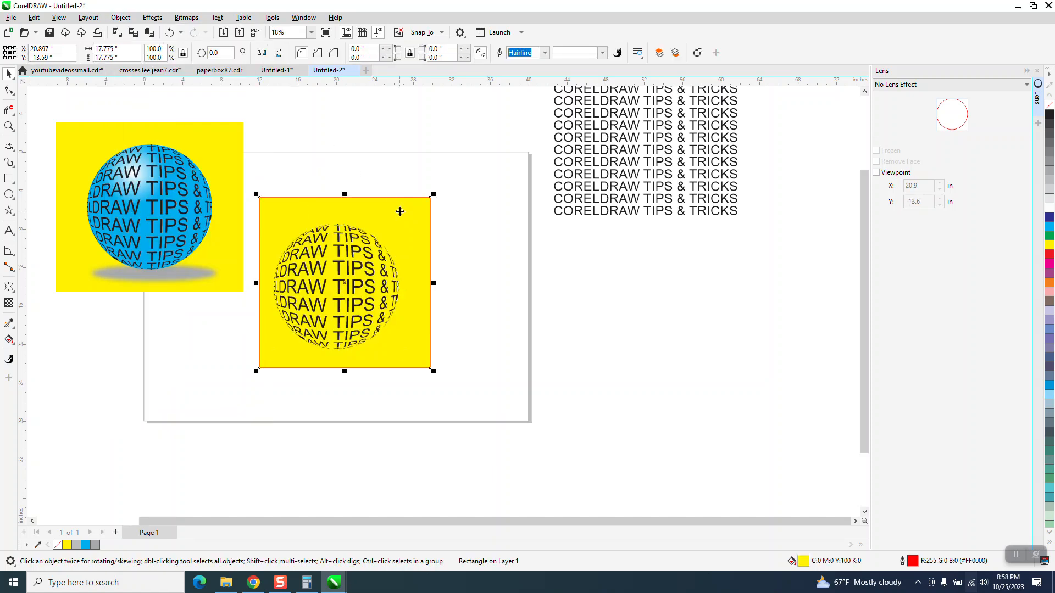
left_click(122, 17)
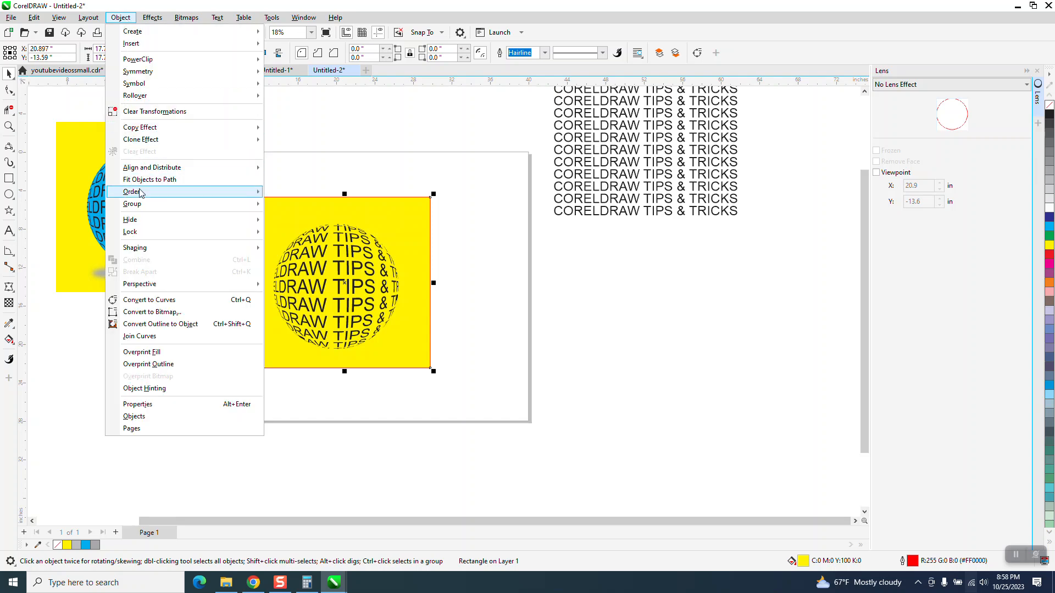
mouse_move(241, 191)
left_click(295, 207)
left_click(353, 162)
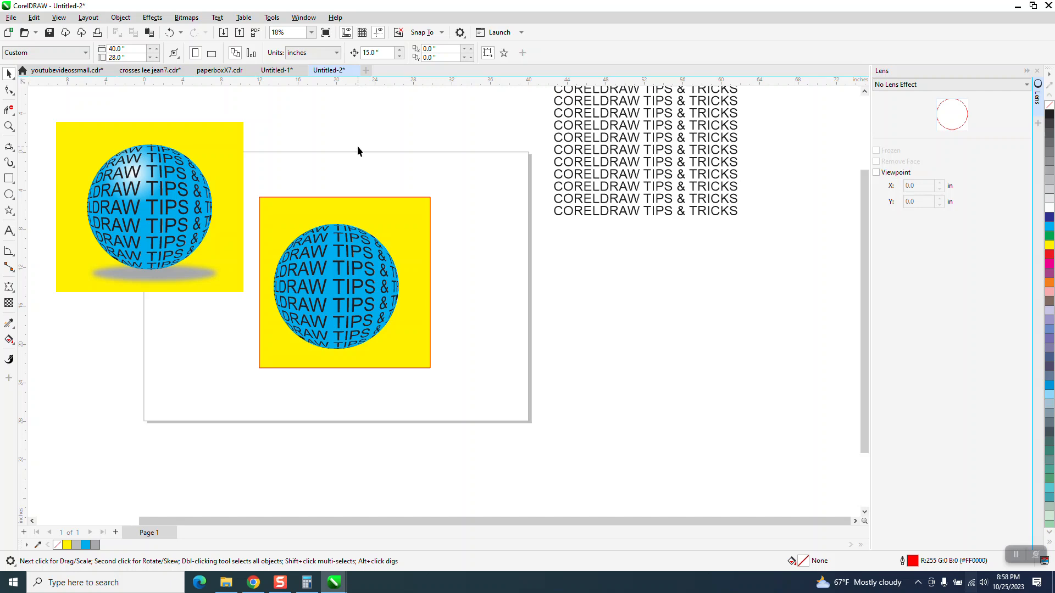
Give the cyan circle an elliptical fountain fill with a small white highlight in the sphere's upper-left area, fading to cyan.
left_click(335, 245)
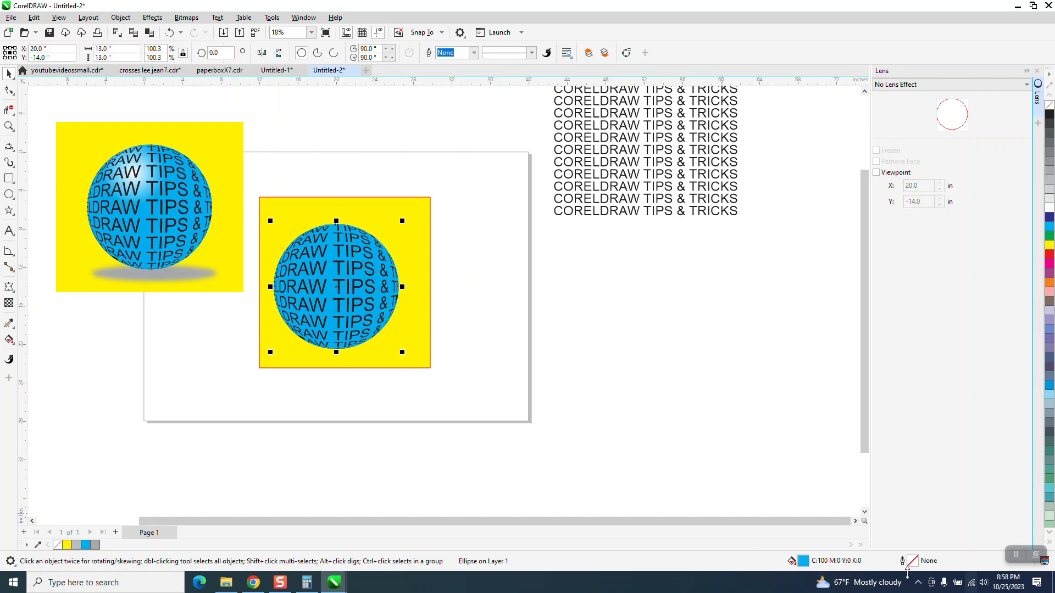
left_click(14, 345)
left_click(45, 340)
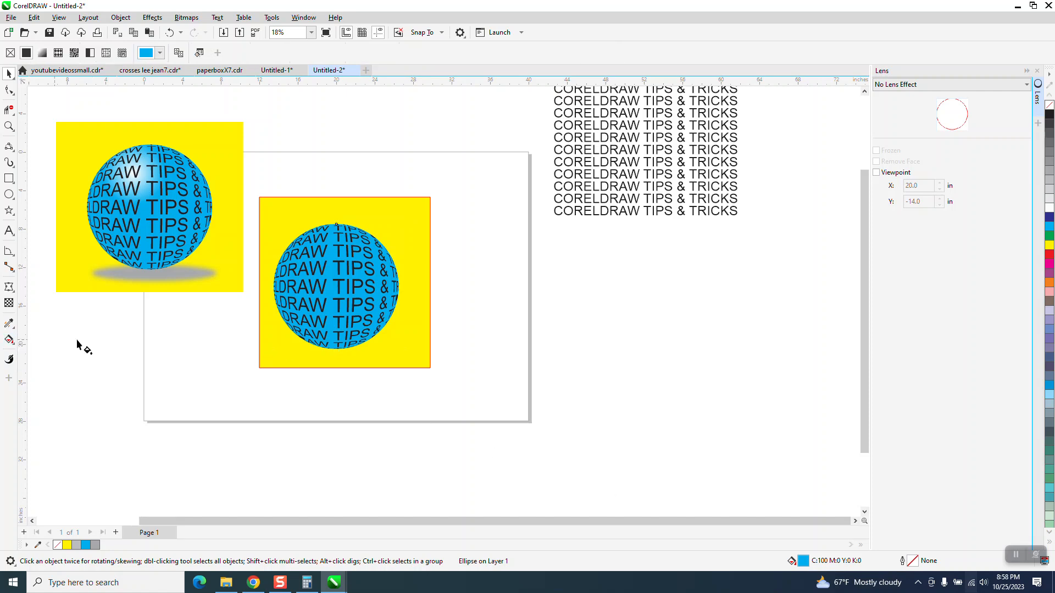
left_click_drag(312, 245, 385, 318)
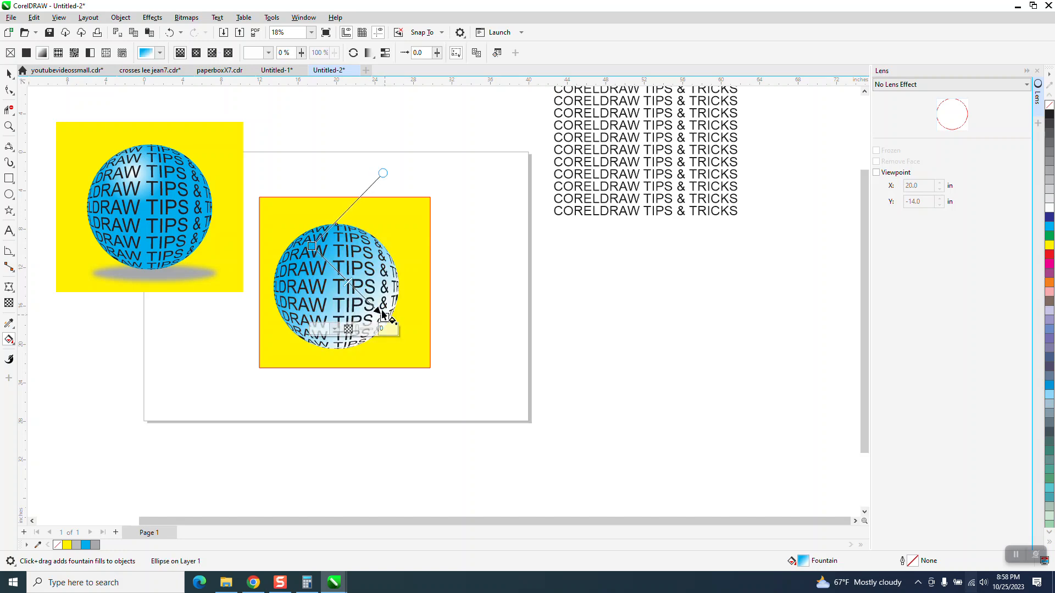
left_click(197, 52)
left_click_drag(348, 282, 317, 261)
left_click_drag(381, 317, 338, 277)
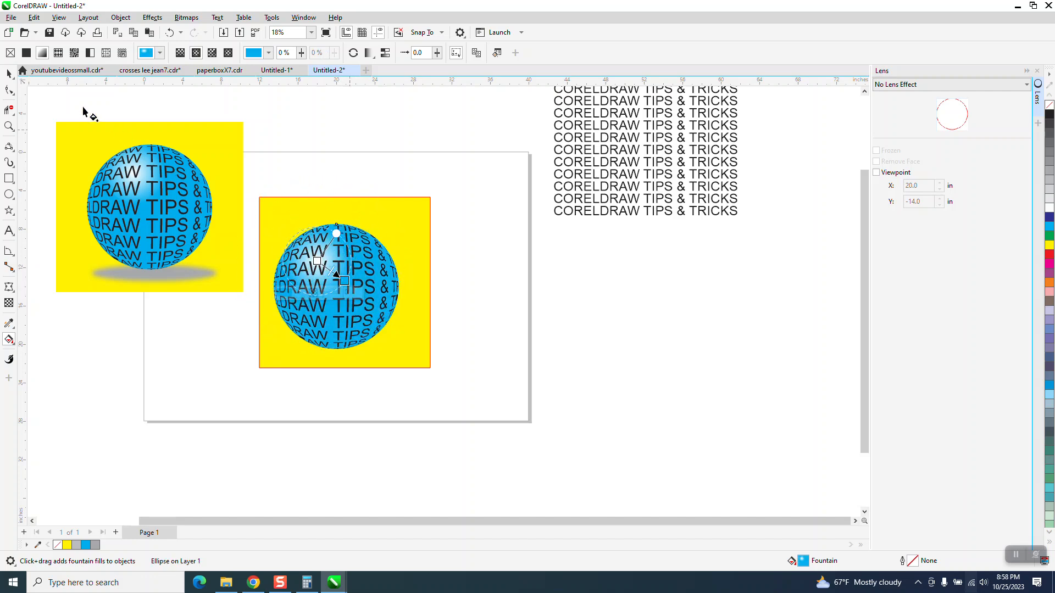
Move the yellow square about 0.7 inches left and 1.2 inches down behind the sphere.
left_click(9, 73)
left_click(308, 125)
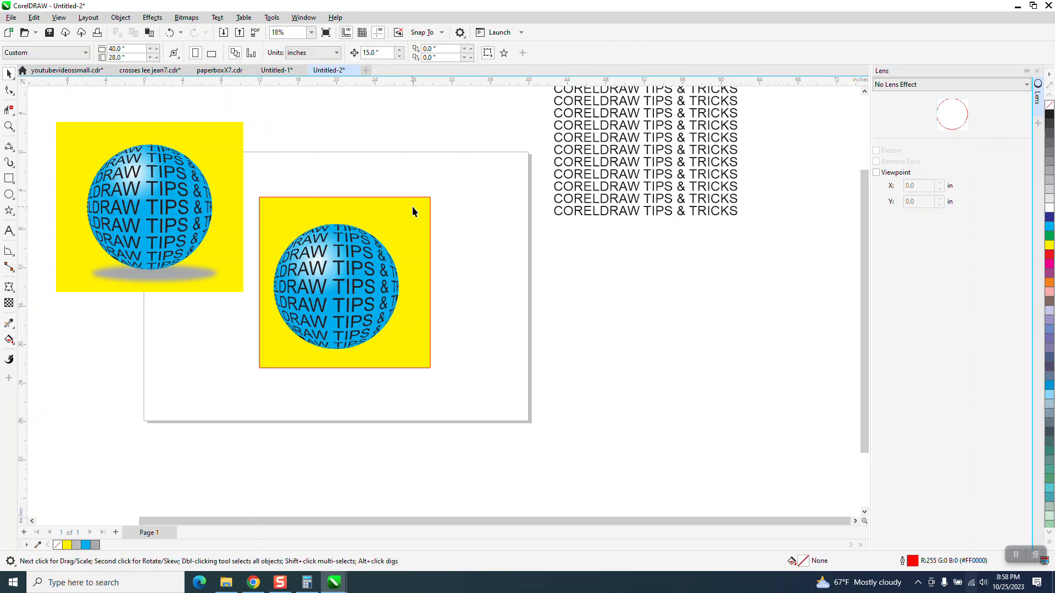
left_click_drag(413, 223, 410, 235)
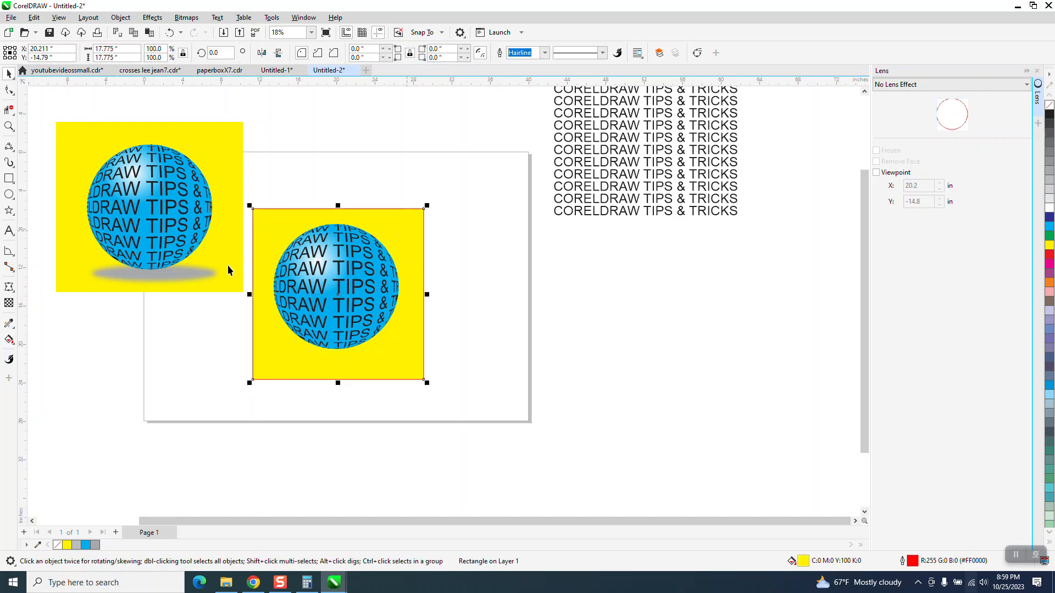
Draw a circle beside the page, size it to 13 inches, and flatten it into an ellipse about 2.5 inches high.
left_click(9, 194)
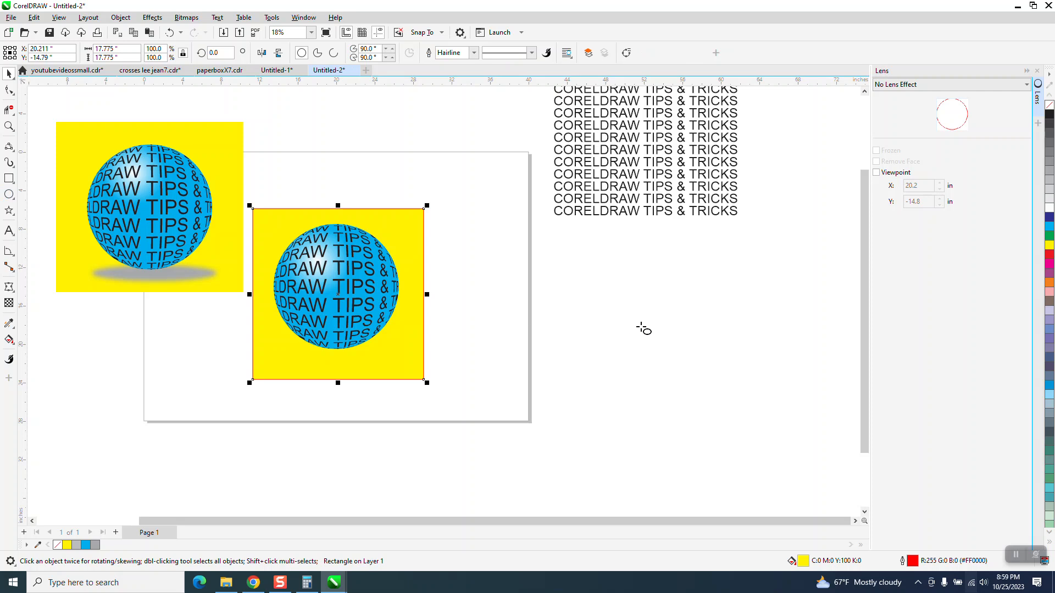
left_click_drag(696, 290, 551, 329)
left_click_drag(123, 57, 1, 56)
type("13")
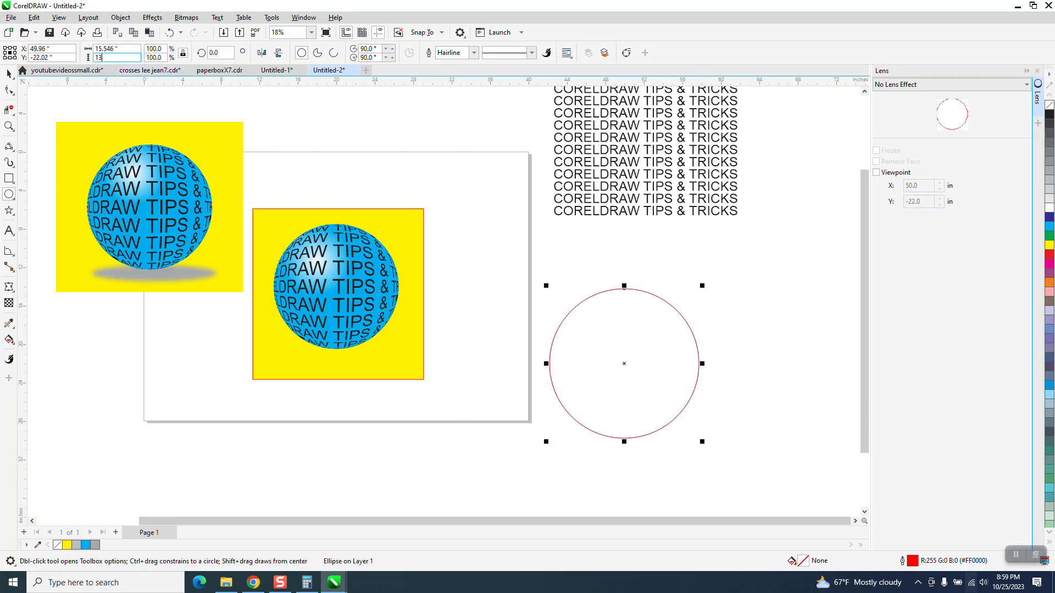
key("Return")
left_click_drag(624, 298, 633, 400)
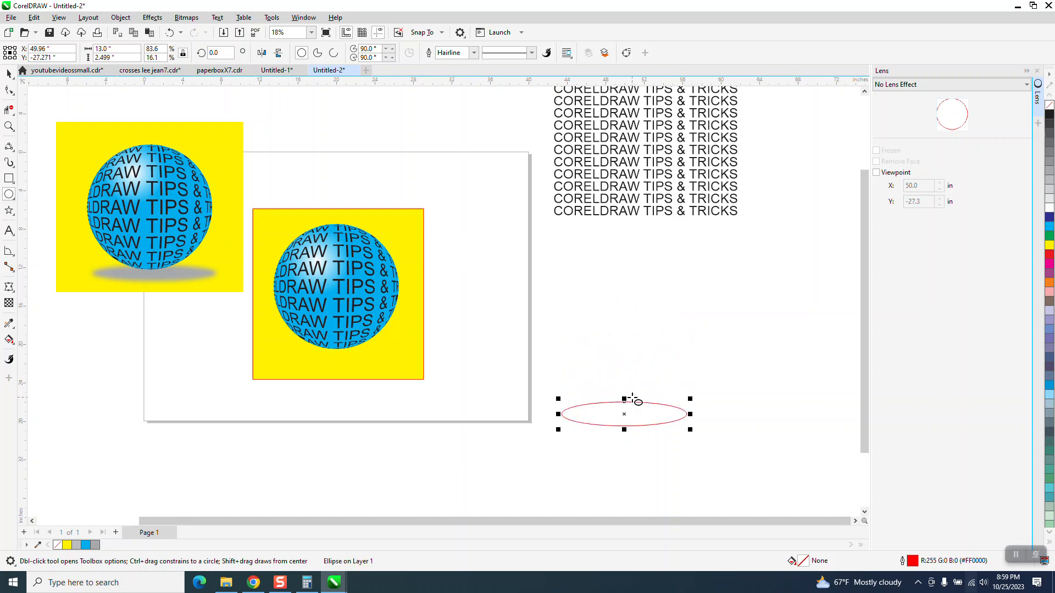
Fill the flat ellipse with 60% black, make its outline black, and move it over the base of the sphere.
left_click(1050, 153)
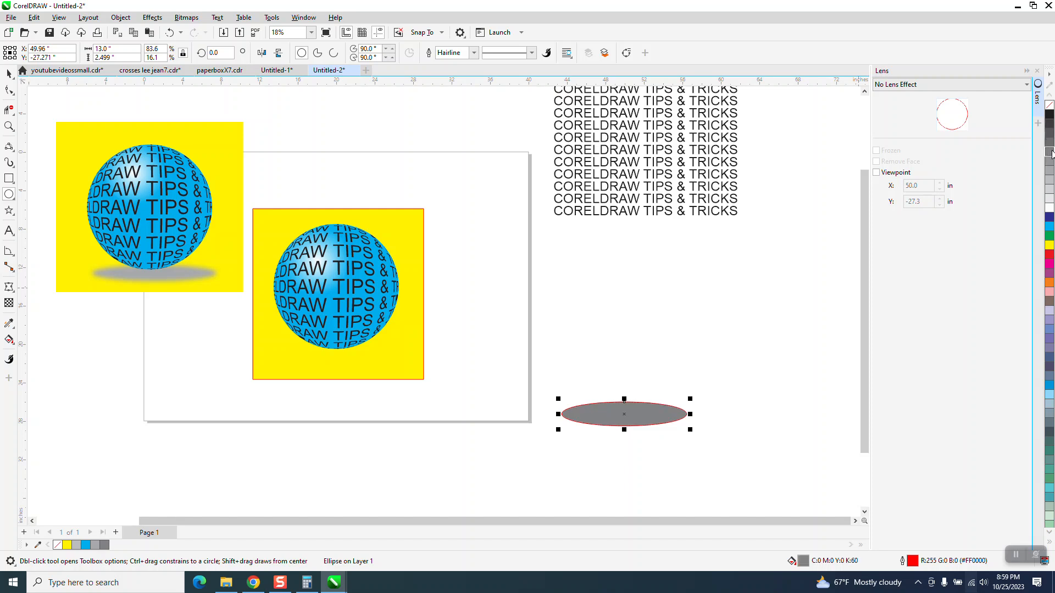
right_click(1050, 116)
left_click_drag(613, 414, 340, 347)
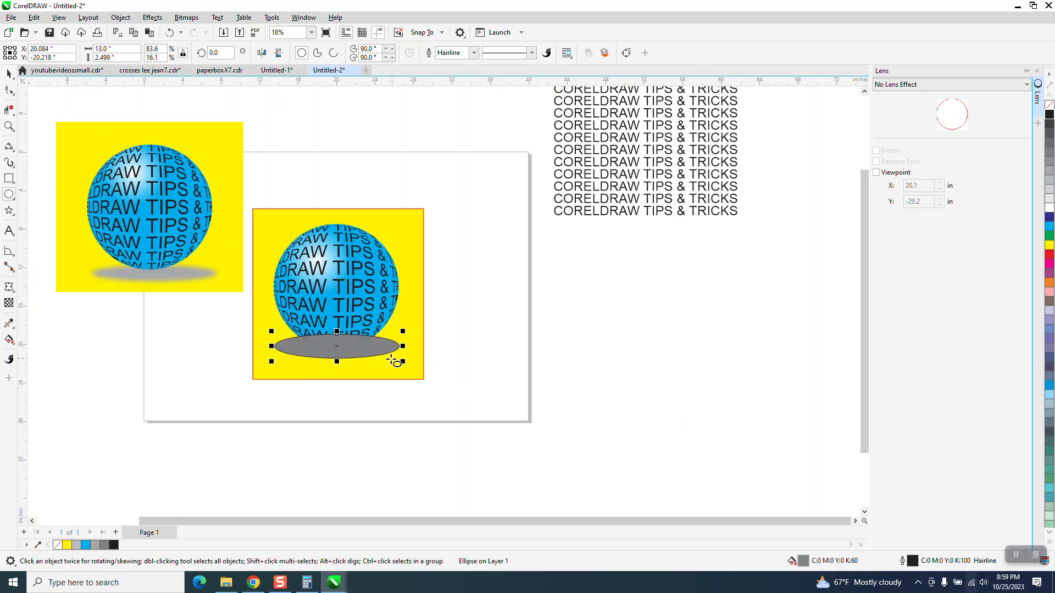
Send the grey ellipse to the back of the page.
left_click(120, 18)
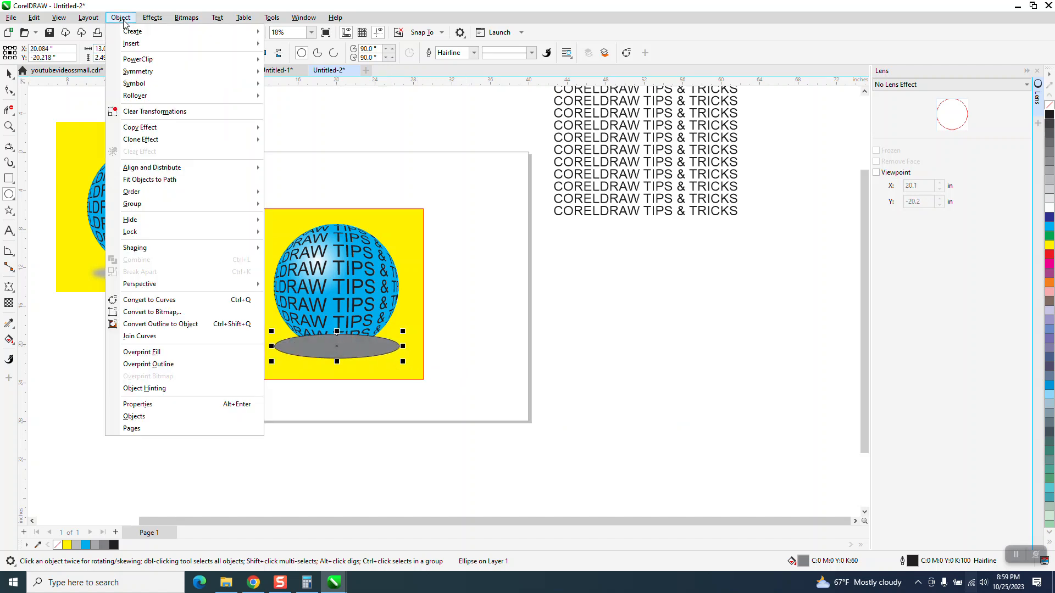
mouse_move(157, 192)
left_click(305, 207)
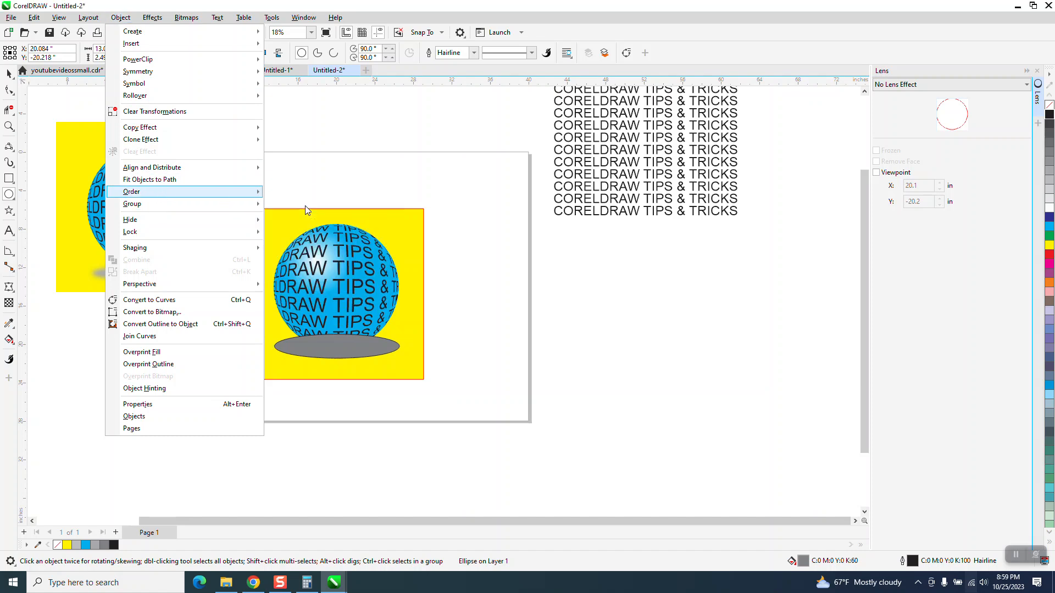
key("Escape")
key("space")
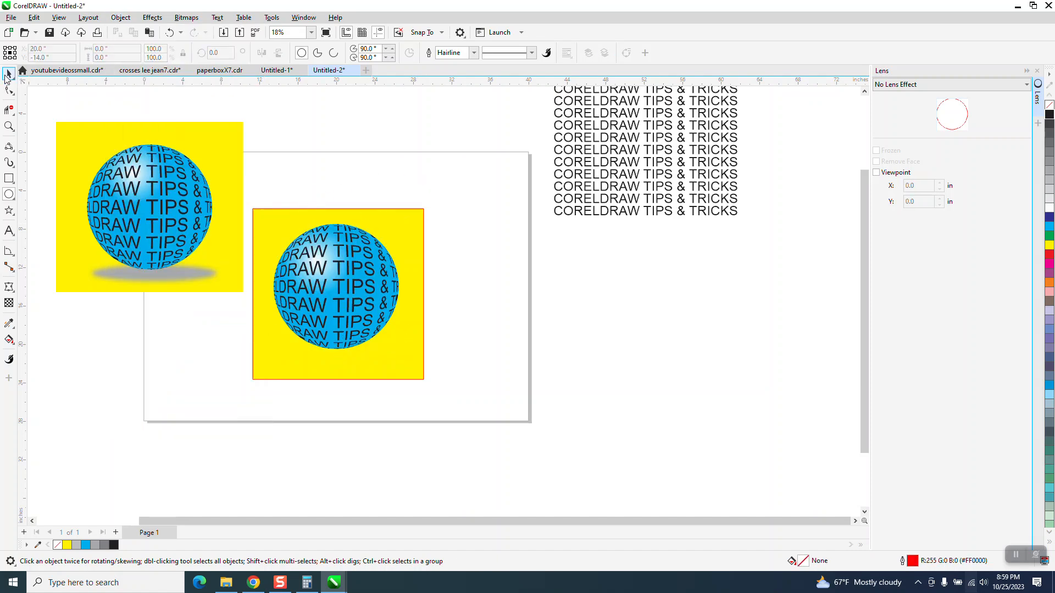
Send the yellow square to the back of the page, behind the grey ellipse.
left_click(420, 221)
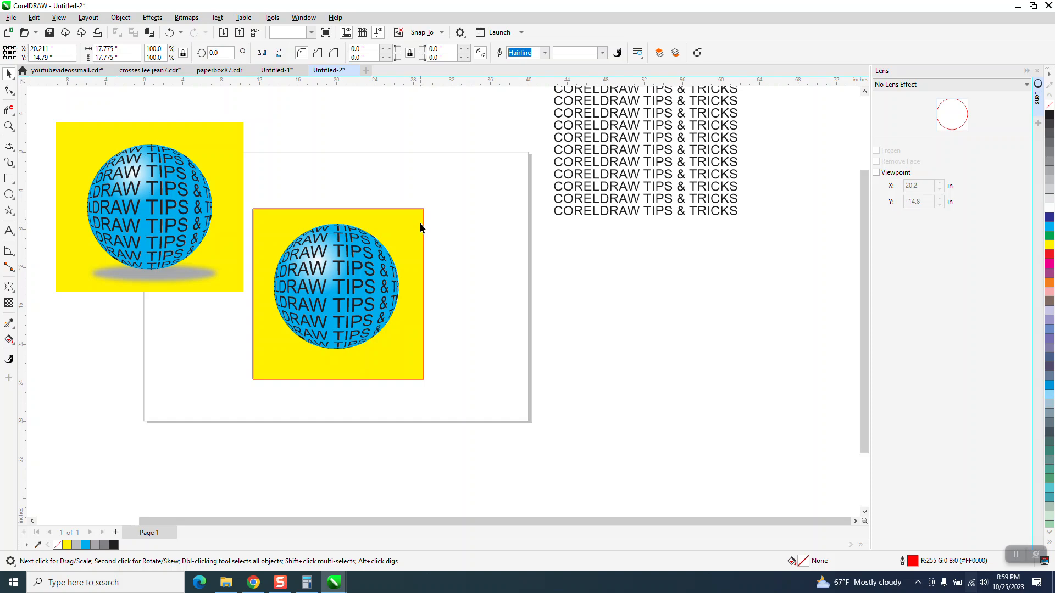
left_click(121, 18)
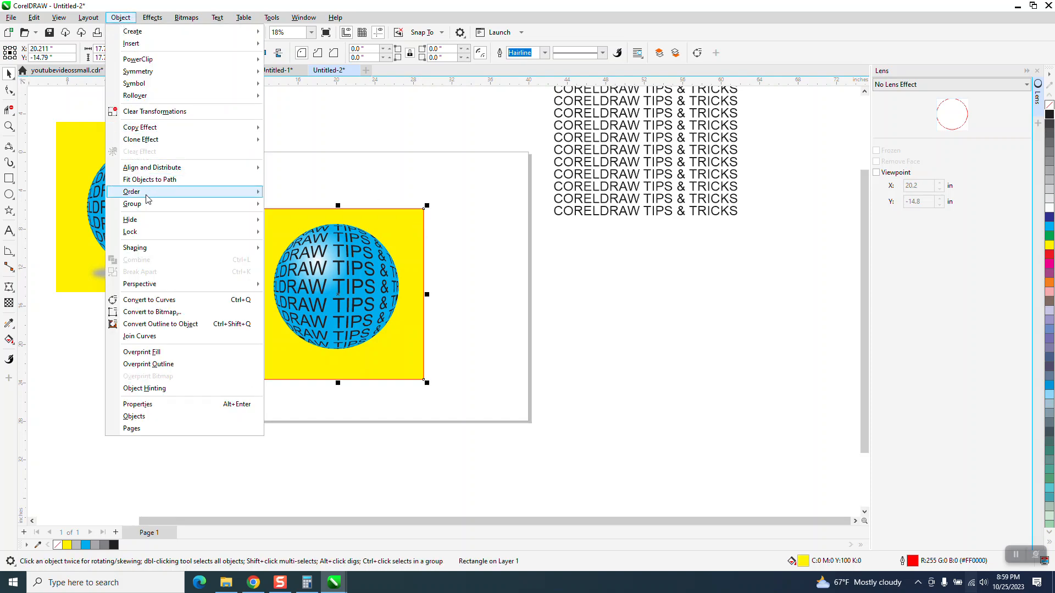
mouse_move(147, 194)
left_click(301, 206)
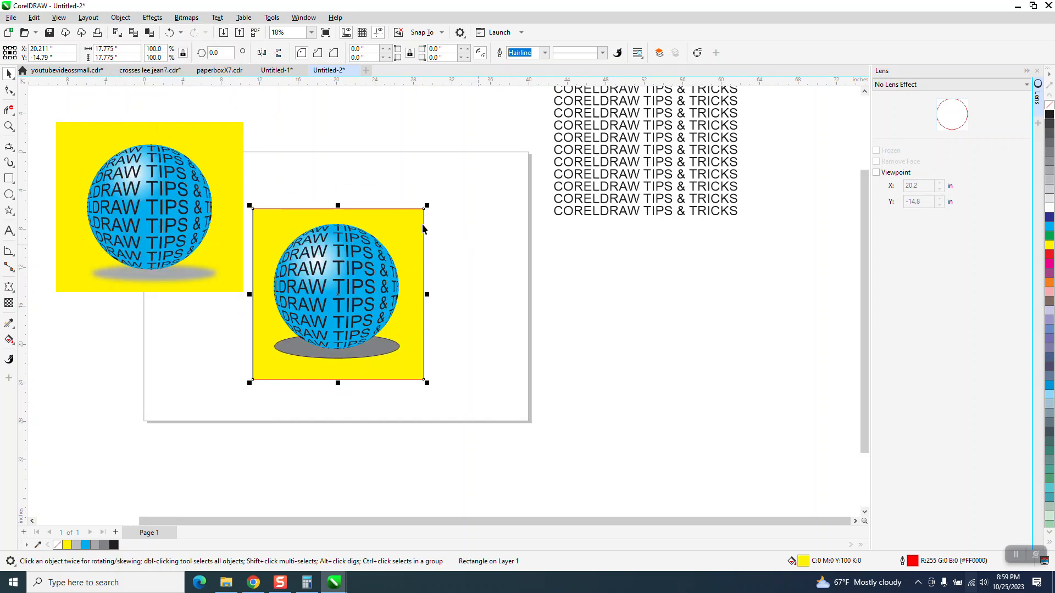
left_click(448, 285)
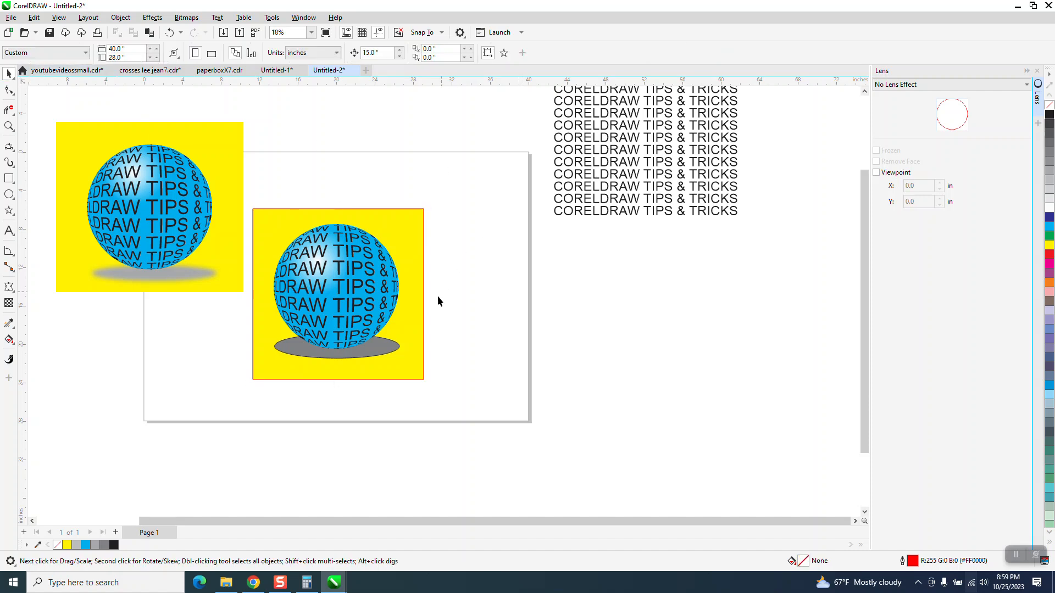
Apply a Gaussian Blur with a radius of 102.1 pixels to the grey ellipse beneath the sphere.
left_click(395, 352)
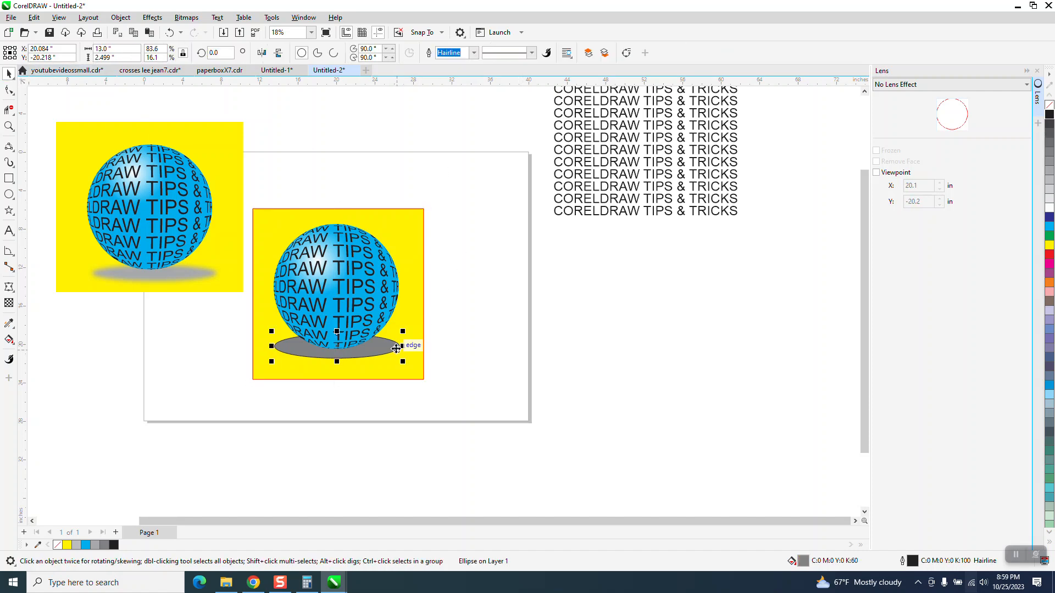
left_click(157, 18)
mouse_move(174, 85)
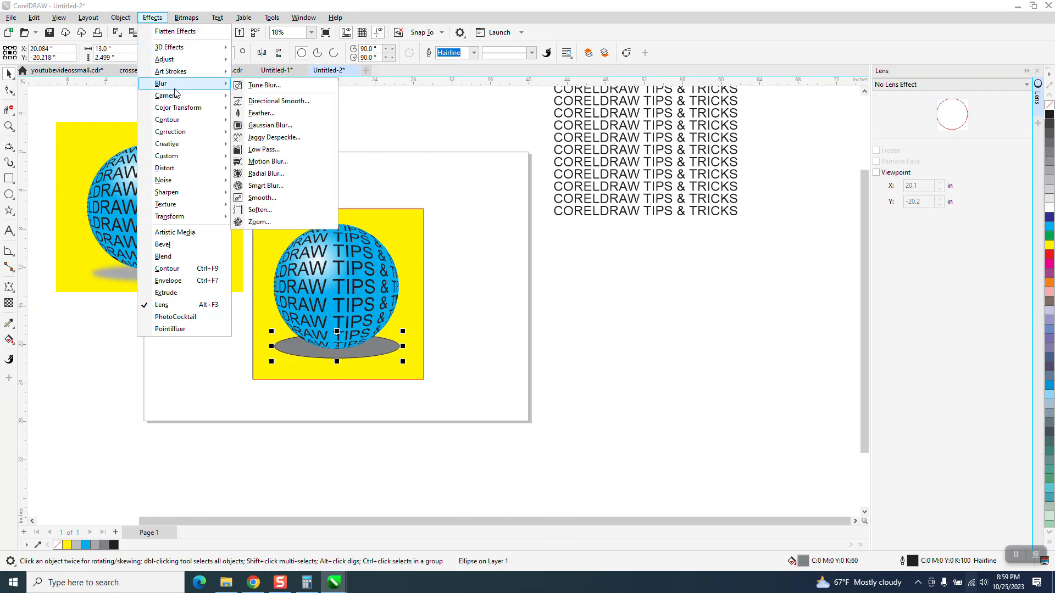
left_click(267, 125)
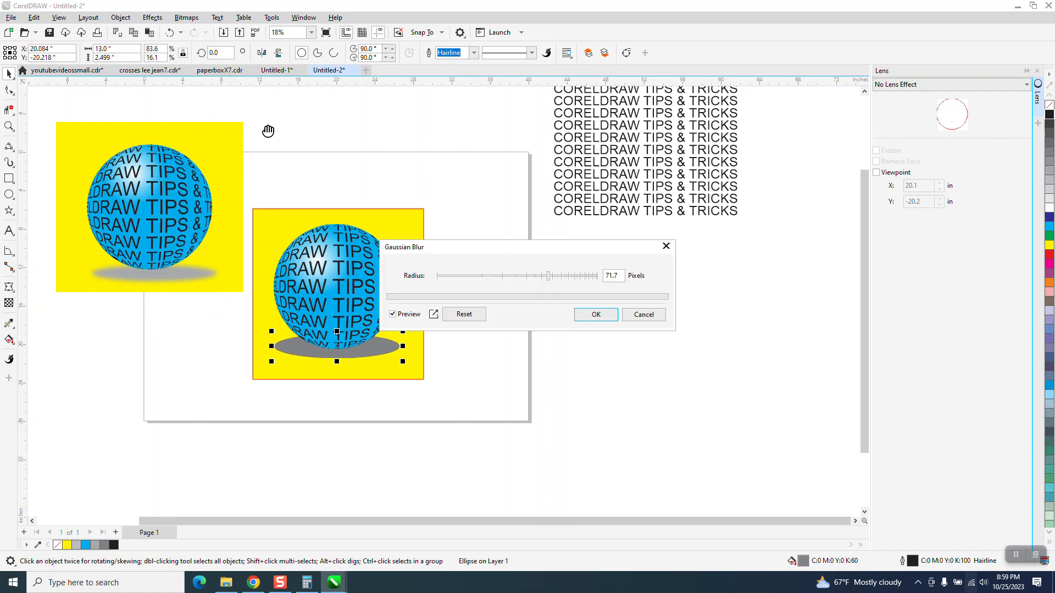
left_click_drag(554, 255, 676, 285)
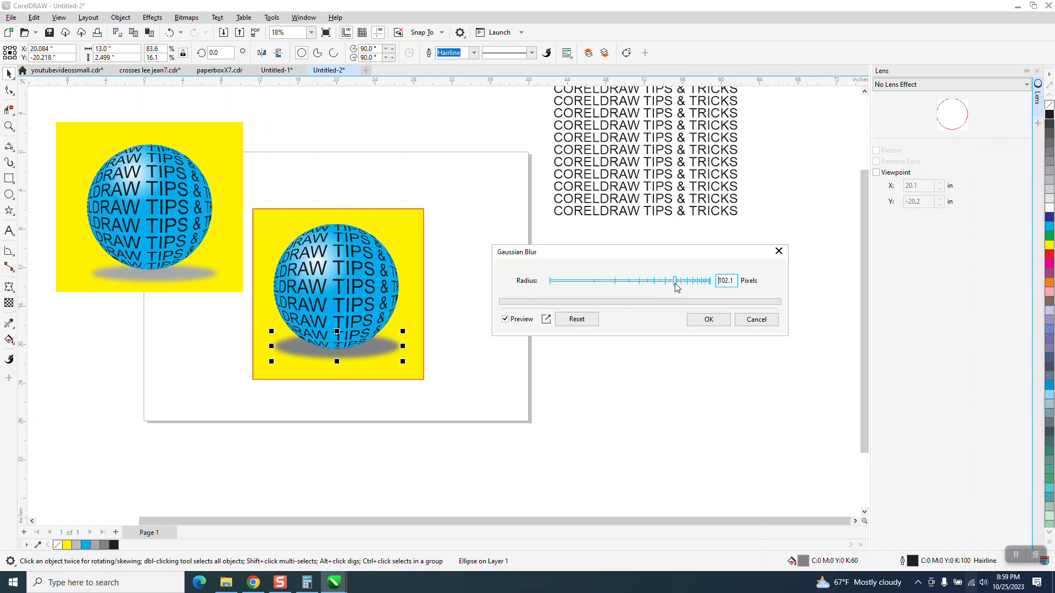
left_click(709, 320)
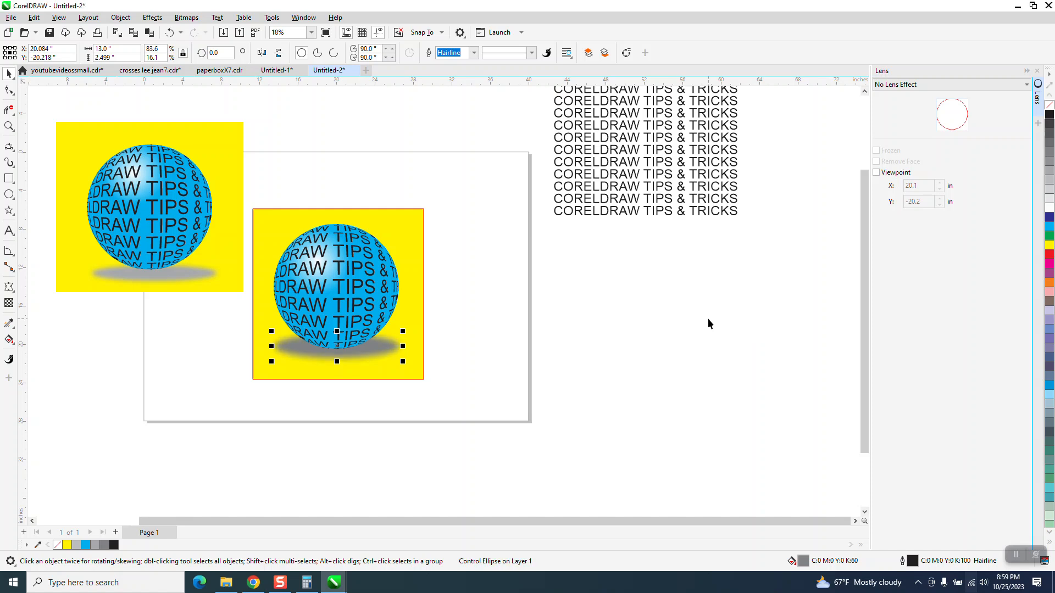
Apply a uniform transparency of 28 to the blurred shadow ellipse and inspect the finished sphere up close.
left_click(9, 304)
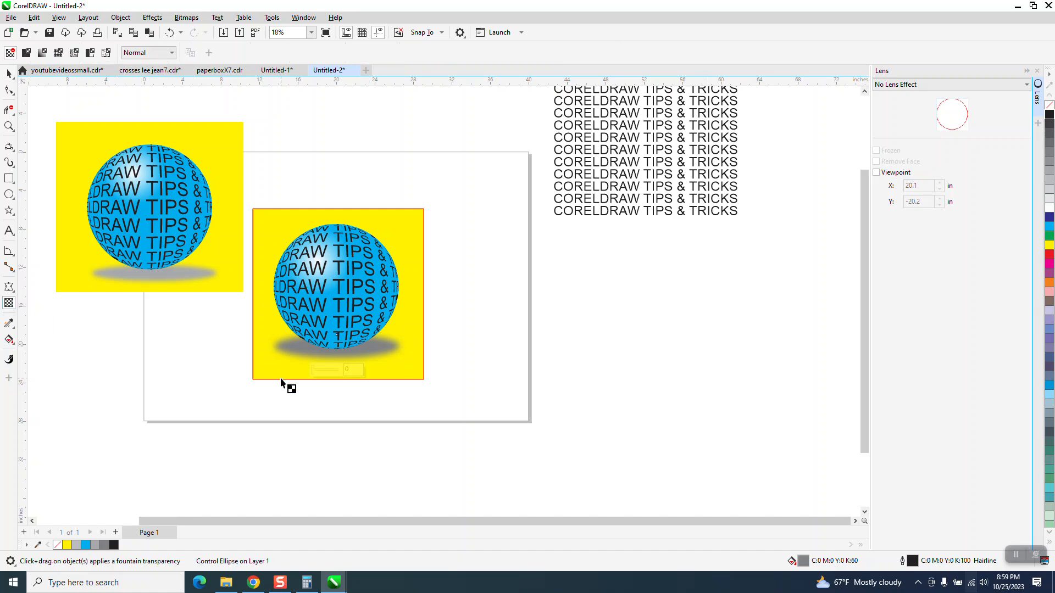
left_click_drag(313, 373, 321, 372)
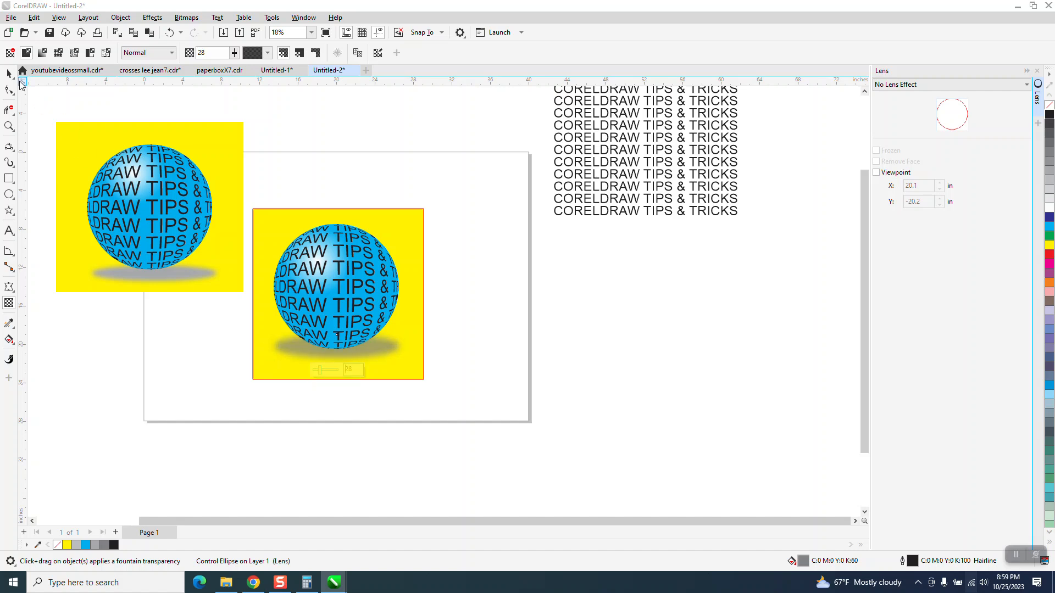
left_click(9, 73)
left_click(401, 191)
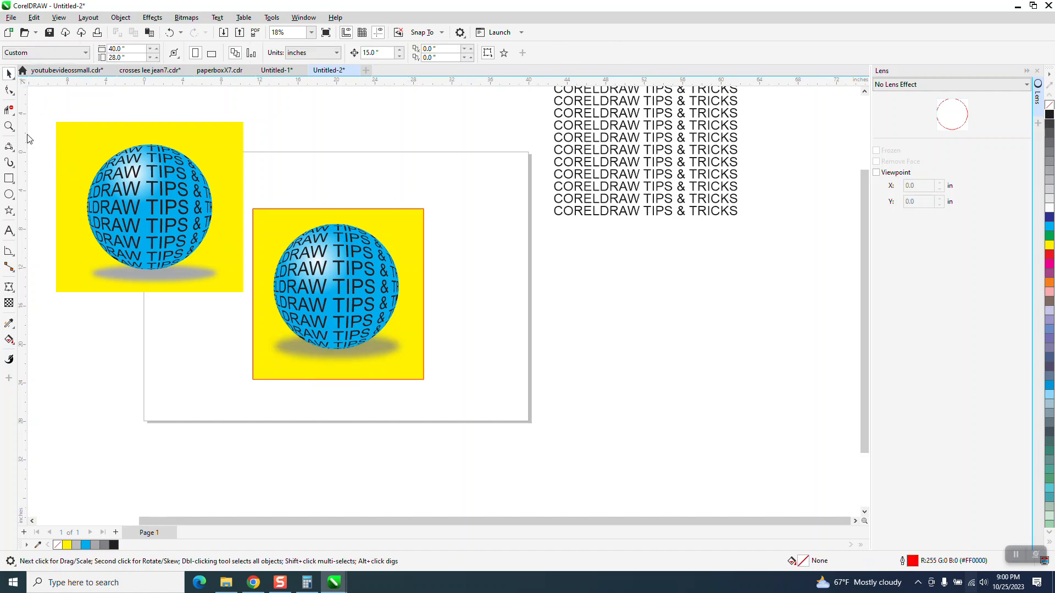
left_click(9, 126)
left_click_drag(263, 216, 486, 392)
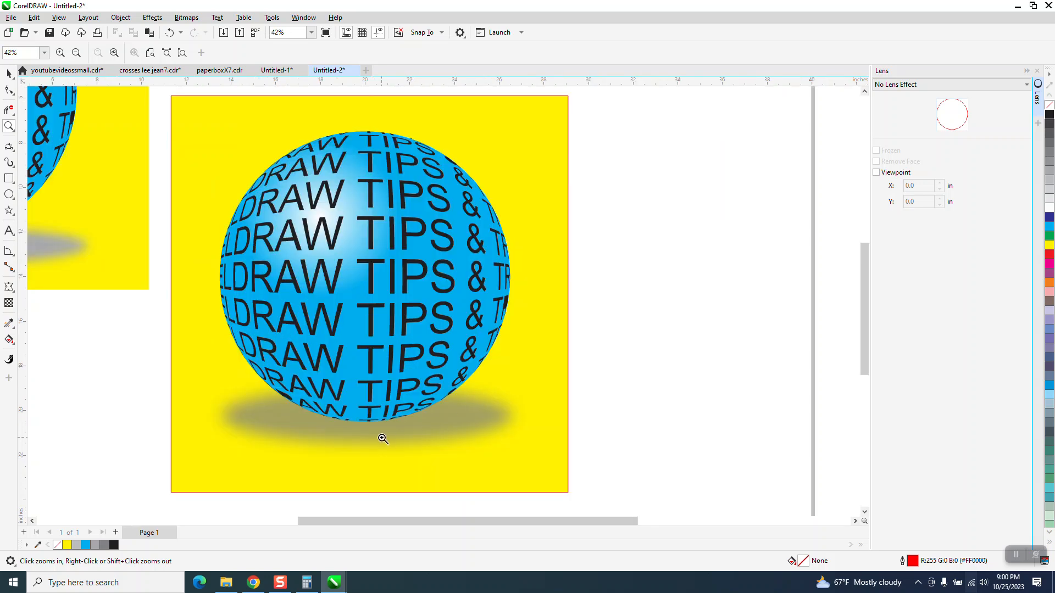